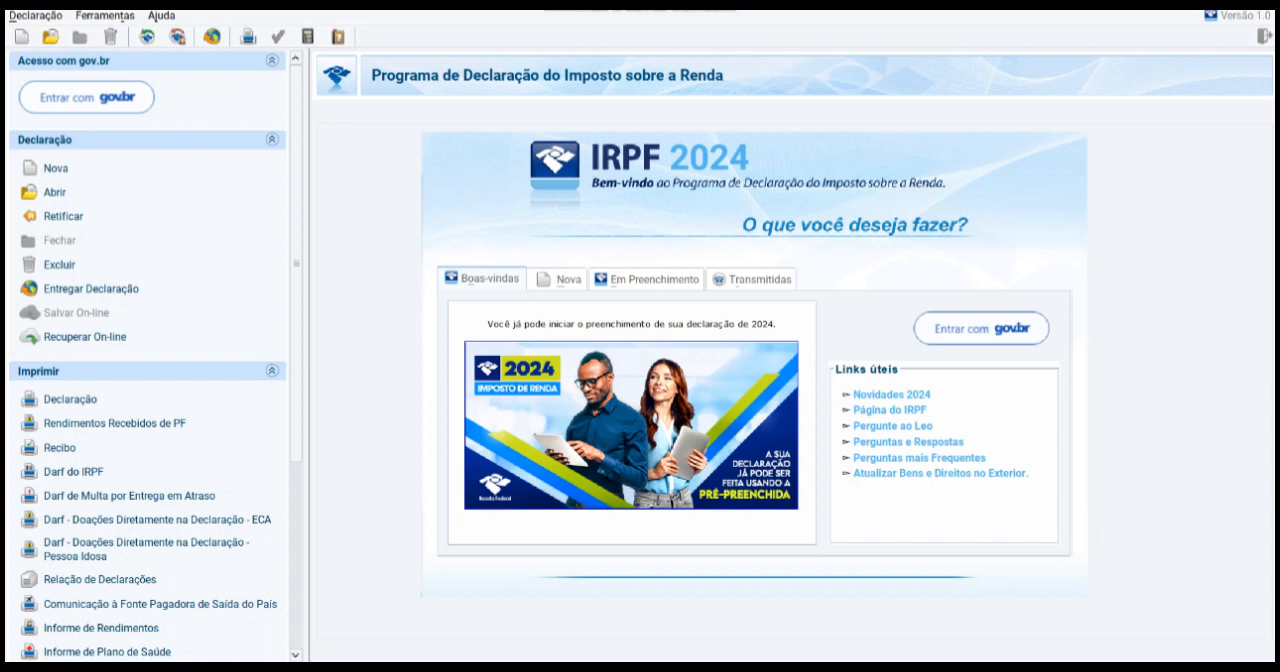
Step: Start a new blank declaration of the type Declaração de Ajuste Anual
{"action": "left_click", "coordinate": [559, 279]}
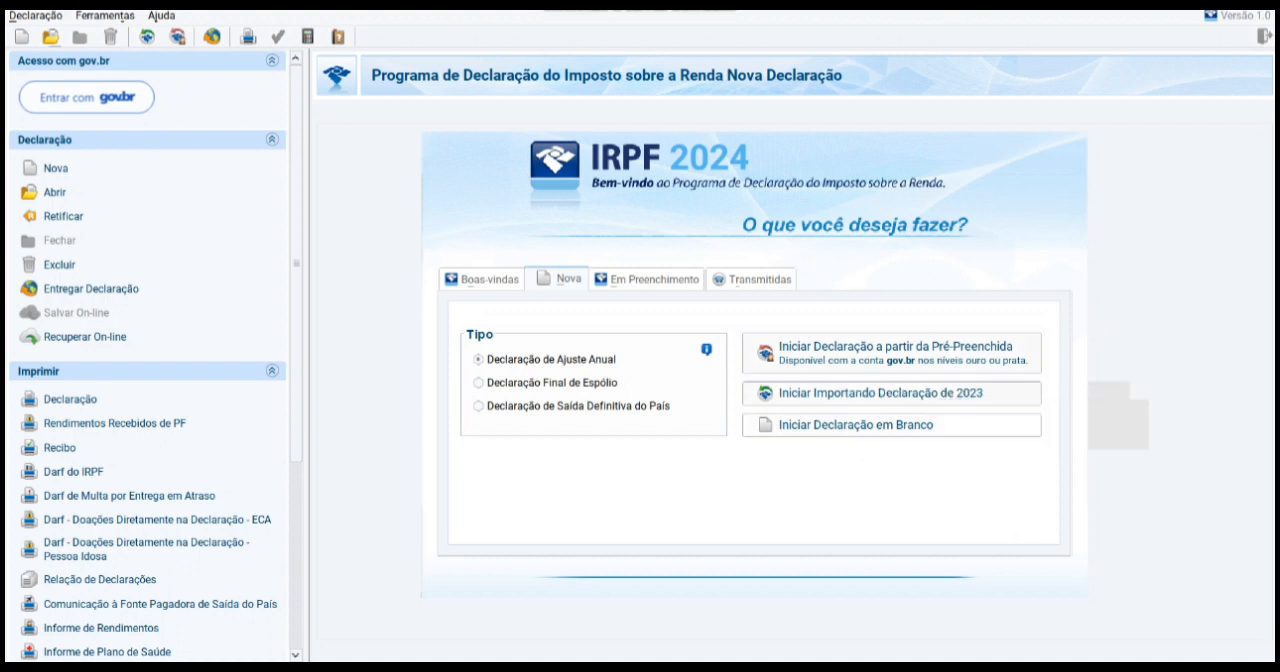
{"action": "left_click", "coordinate": [856, 425]}
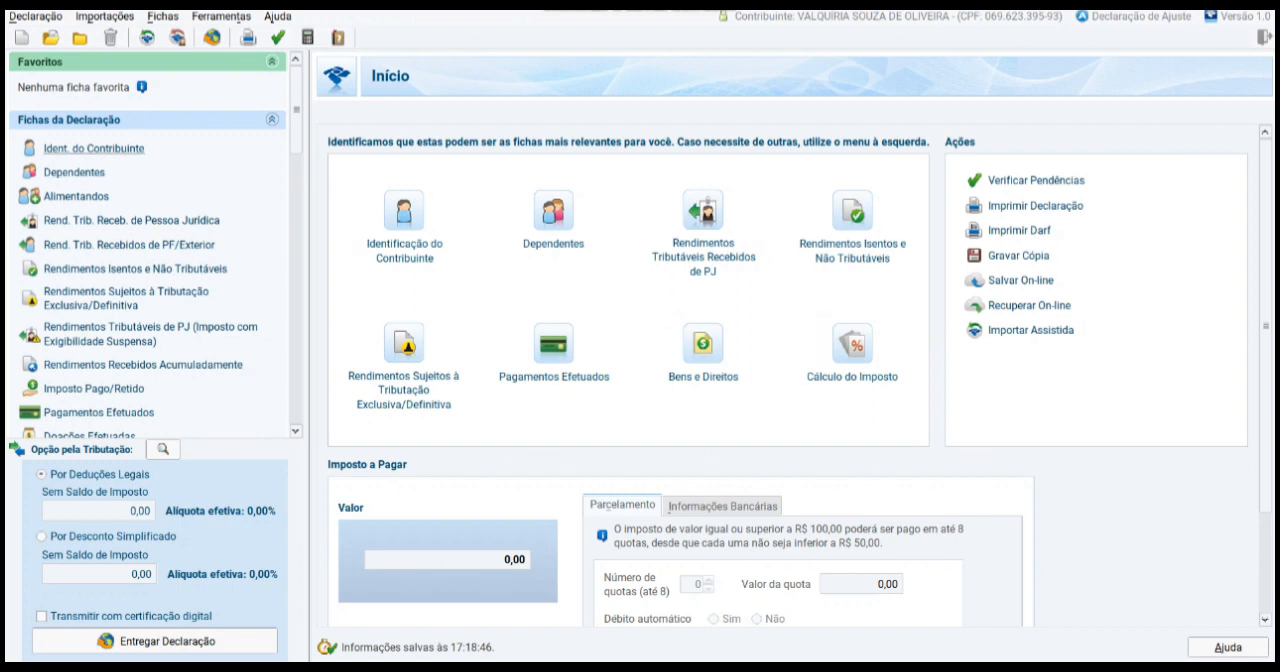
Step: Open the taxpayer identification form and mark the declaration as Declaração de Ajuste Anual Original
{"action": "left_click", "coordinate": [94, 148]}
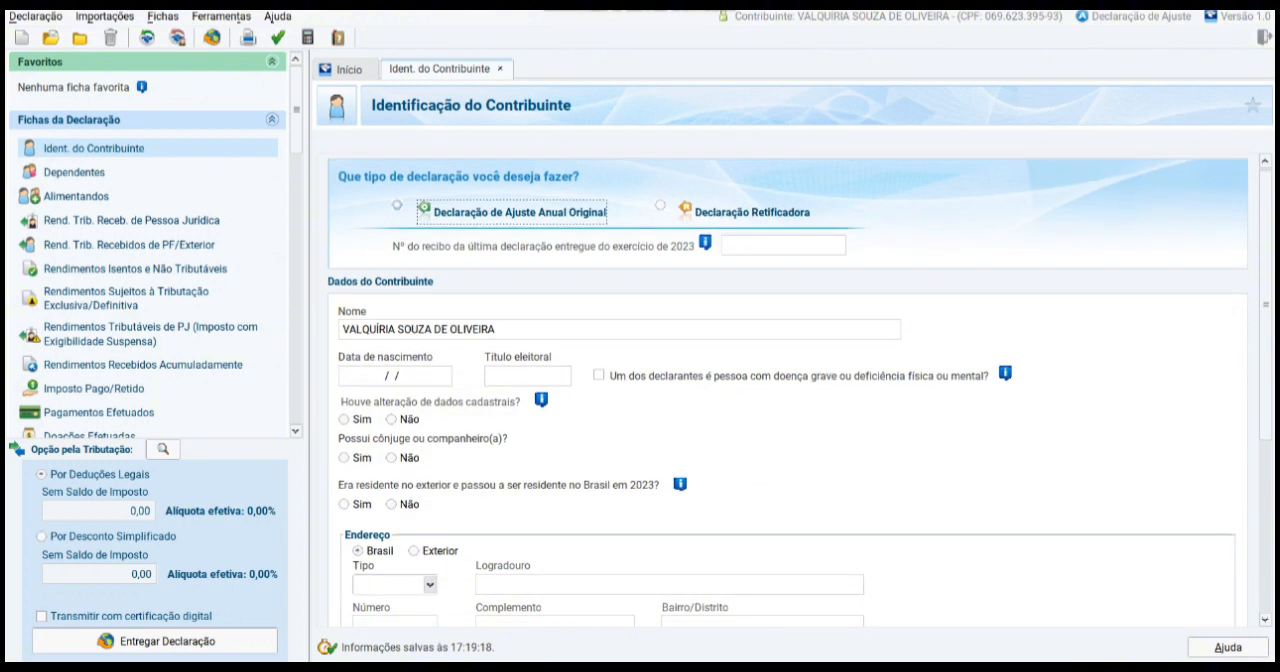
{"action": "left_click", "coordinate": [397, 205]}
{"action": "left_click", "coordinate": [783, 245]}
{"action": "scroll", "coordinate": [788, 392], "scroll_direction": "down", "scroll_amount": 1}
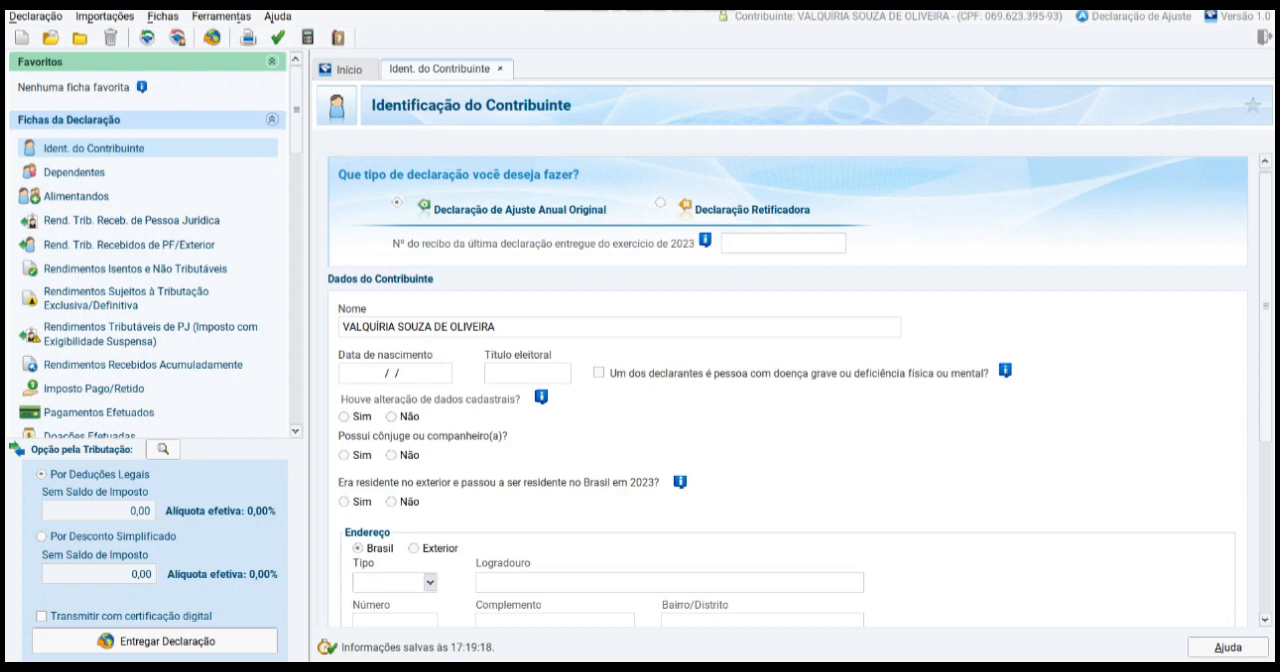
Step: Answer Não to changed registration data, Sim to having a spouse or partner, and Não to having been resident abroad
{"action": "left_click", "coordinate": [391, 417]}
{"action": "left_click", "coordinate": [344, 455]}
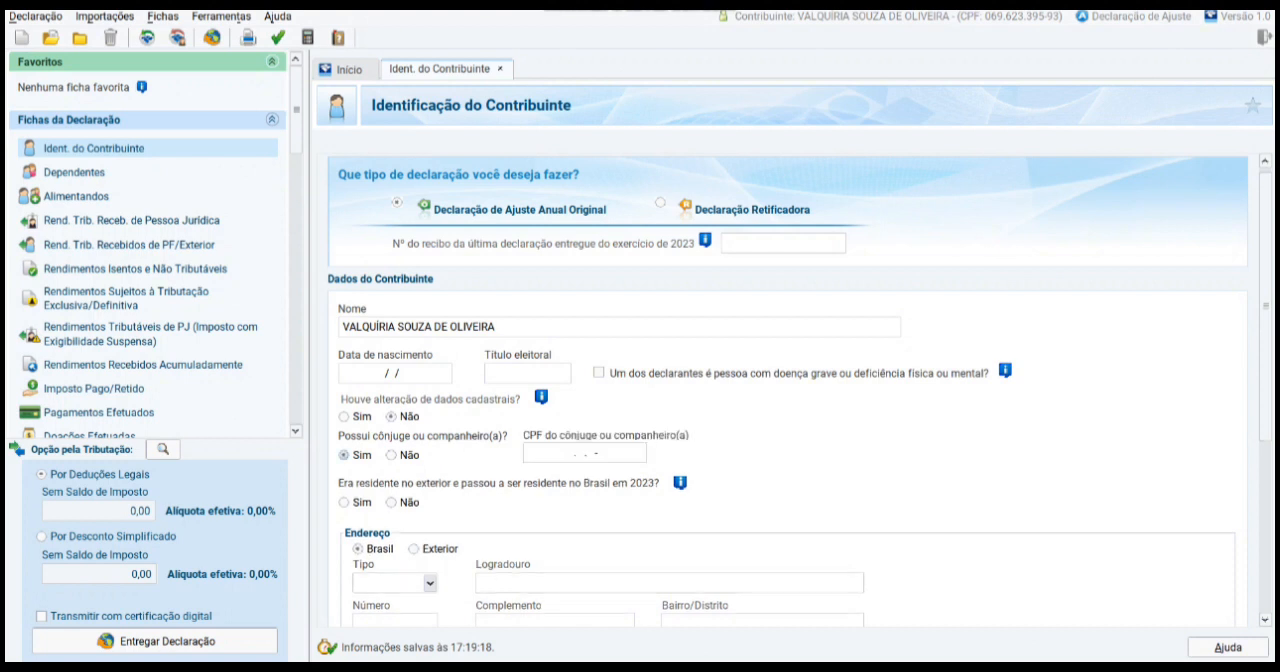
{"action": "left_click", "coordinate": [391, 455]}
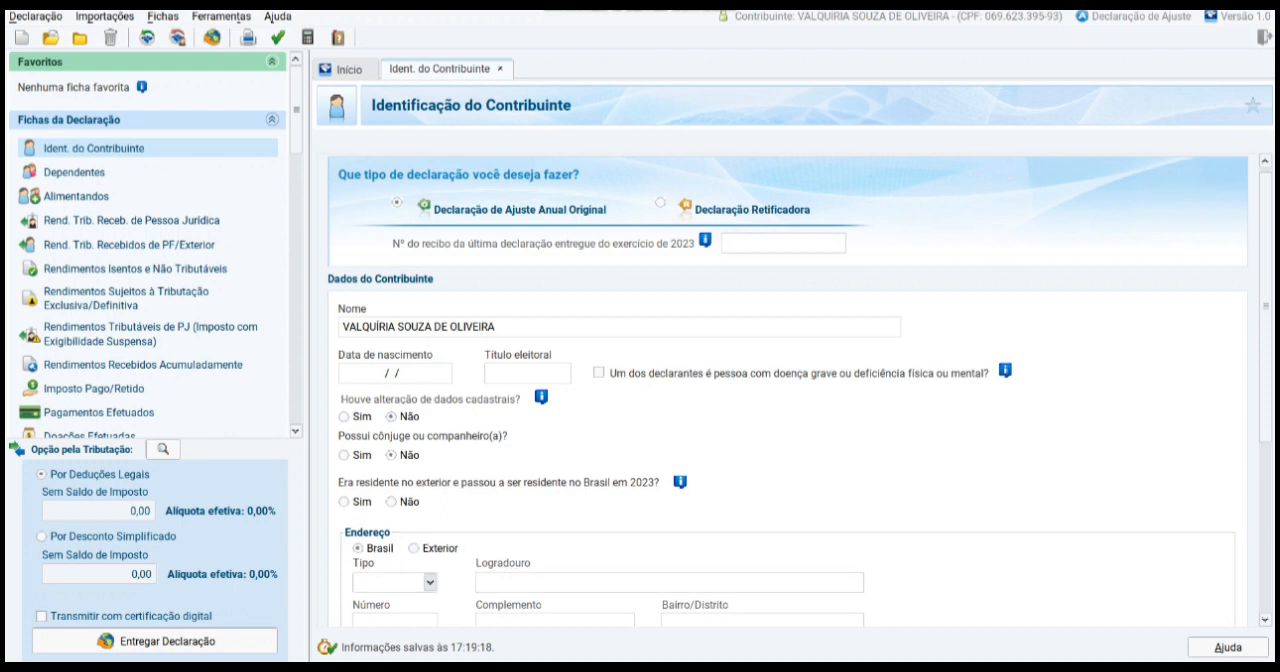
{"action": "left_click", "coordinate": [344, 455]}
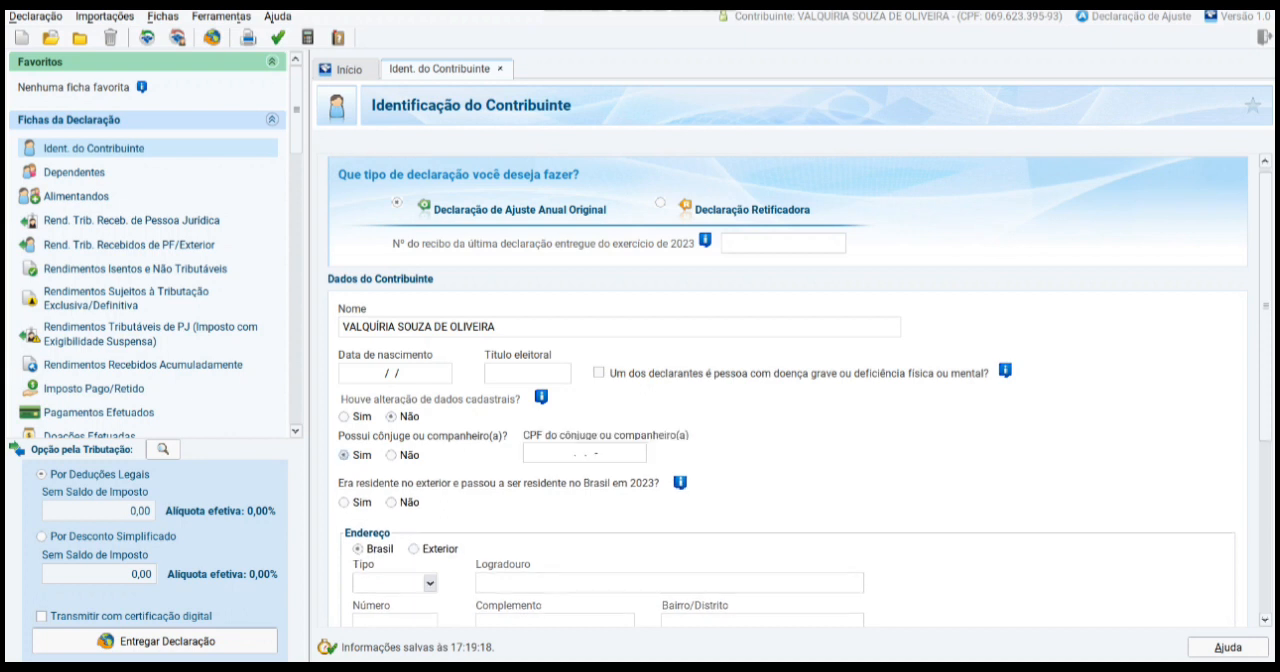
{"action": "scroll", "coordinate": [788, 391], "scroll_direction": "down", "scroll_amount": 1}
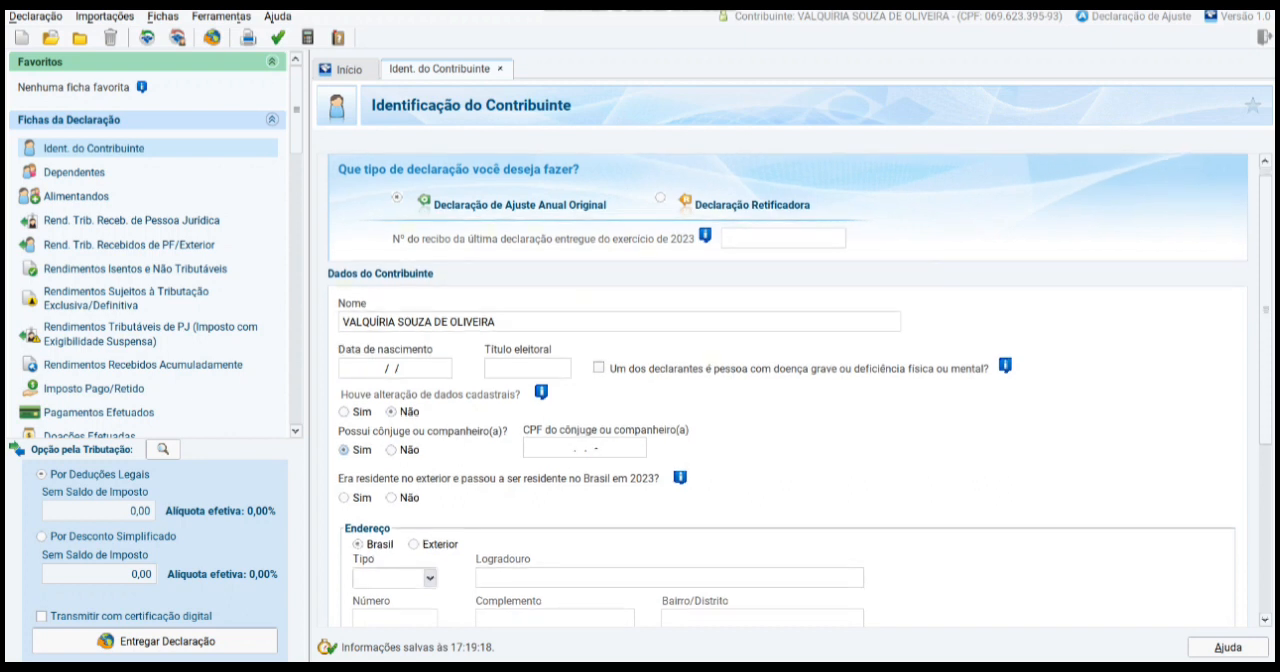
{"action": "left_click", "coordinate": [391, 497]}
Step: Set the nature of occupation to 42 - Servidor público de autarquia ou fundação municipal and the main occupation to 292, Professor do ensino médio
{"action": "scroll", "coordinate": [788, 391], "scroll_direction": "down", "scroll_amount": 2}
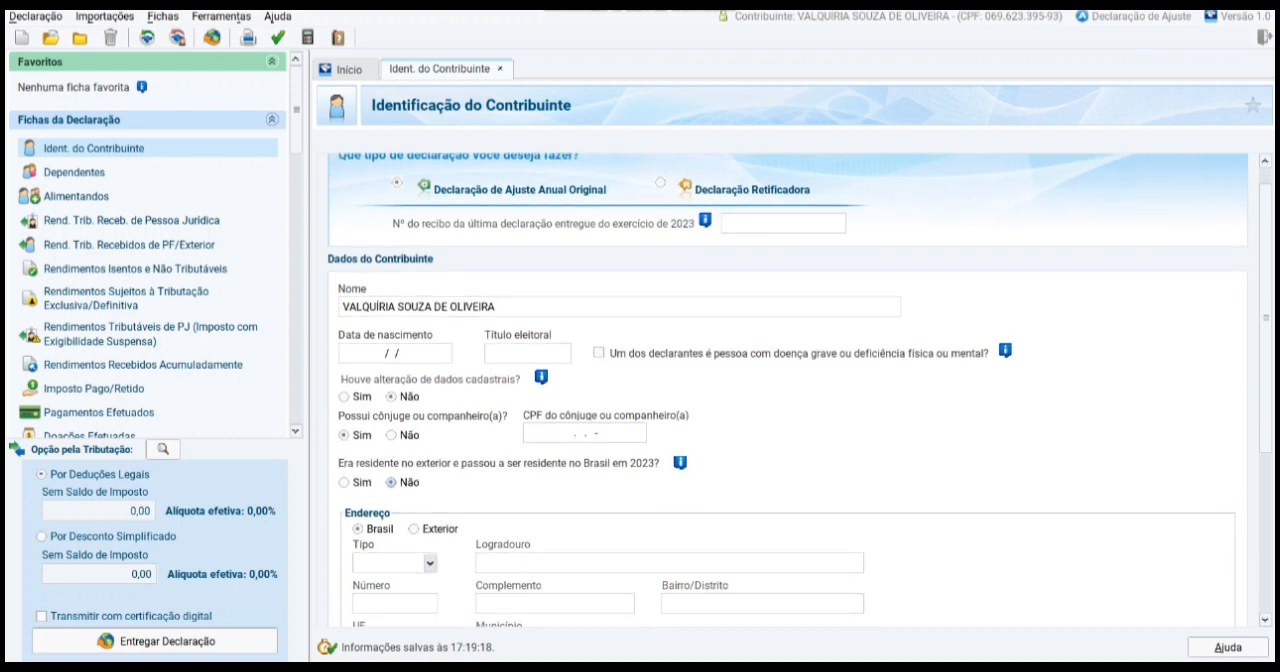
{"action": "scroll", "coordinate": [788, 391], "scroll_direction": "down", "scroll_amount": 10}
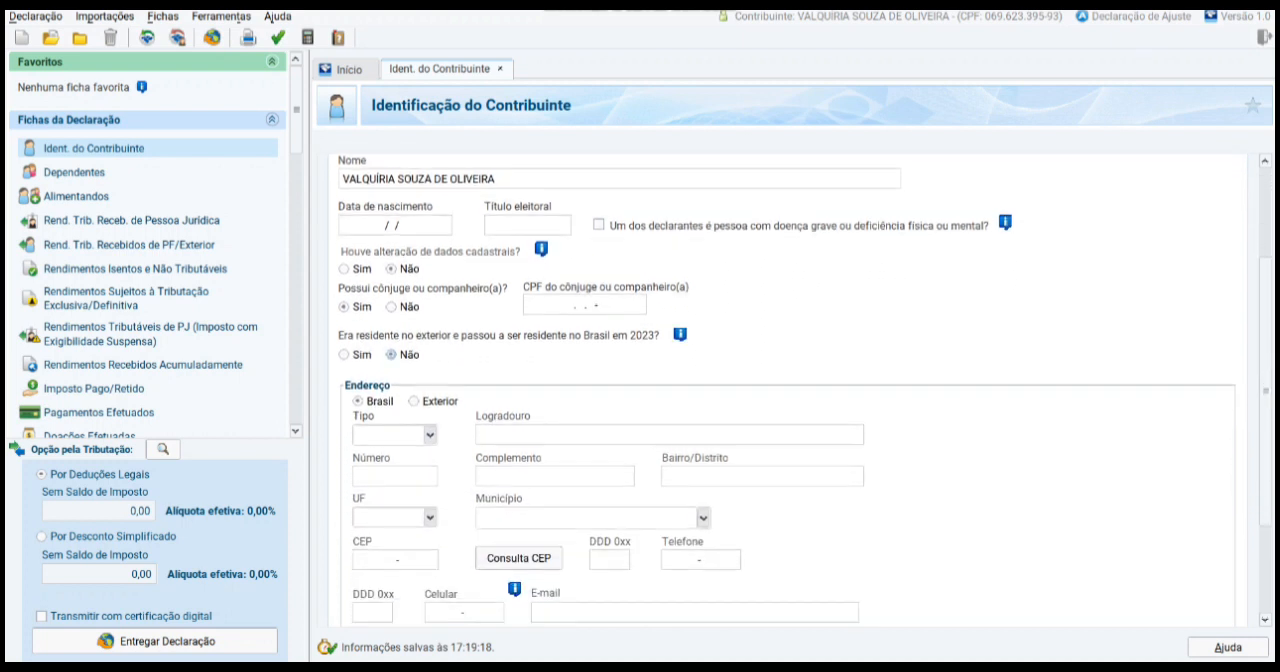
{"action": "scroll", "coordinate": [788, 391], "scroll_direction": "down", "scroll_amount": 2}
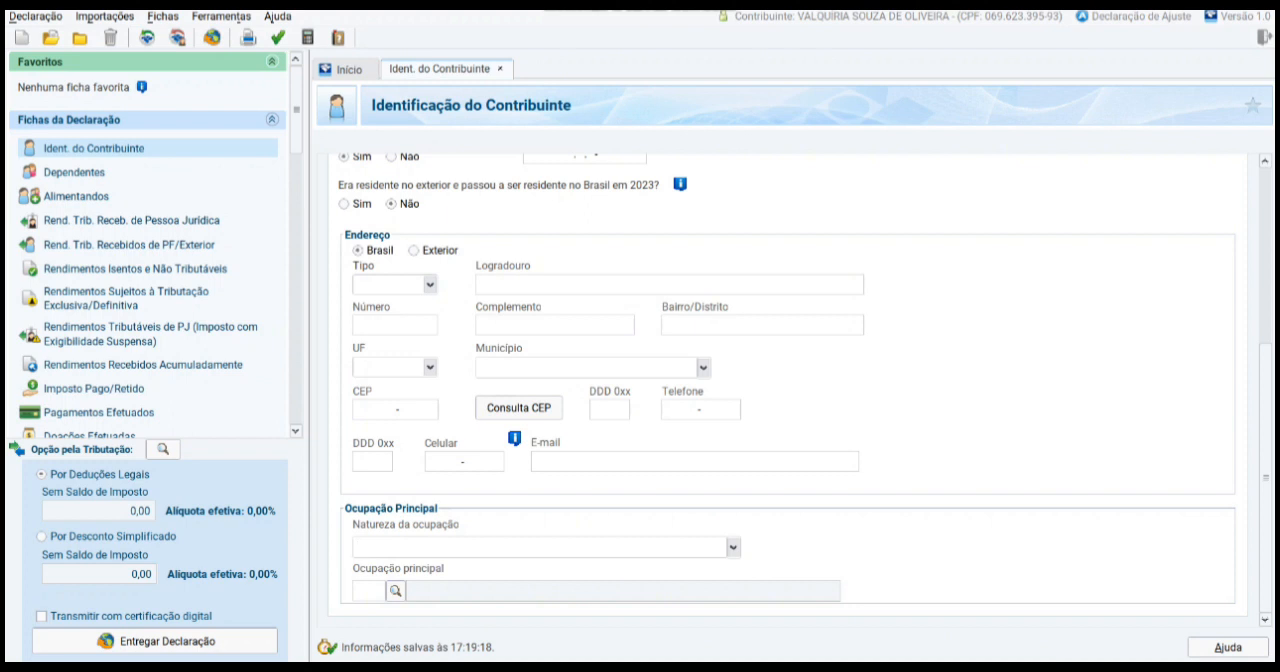
{"action": "type", "text": "42"}
{"action": "left_click", "coordinate": [371, 547]}
{"action": "left_click", "coordinate": [733, 547]}
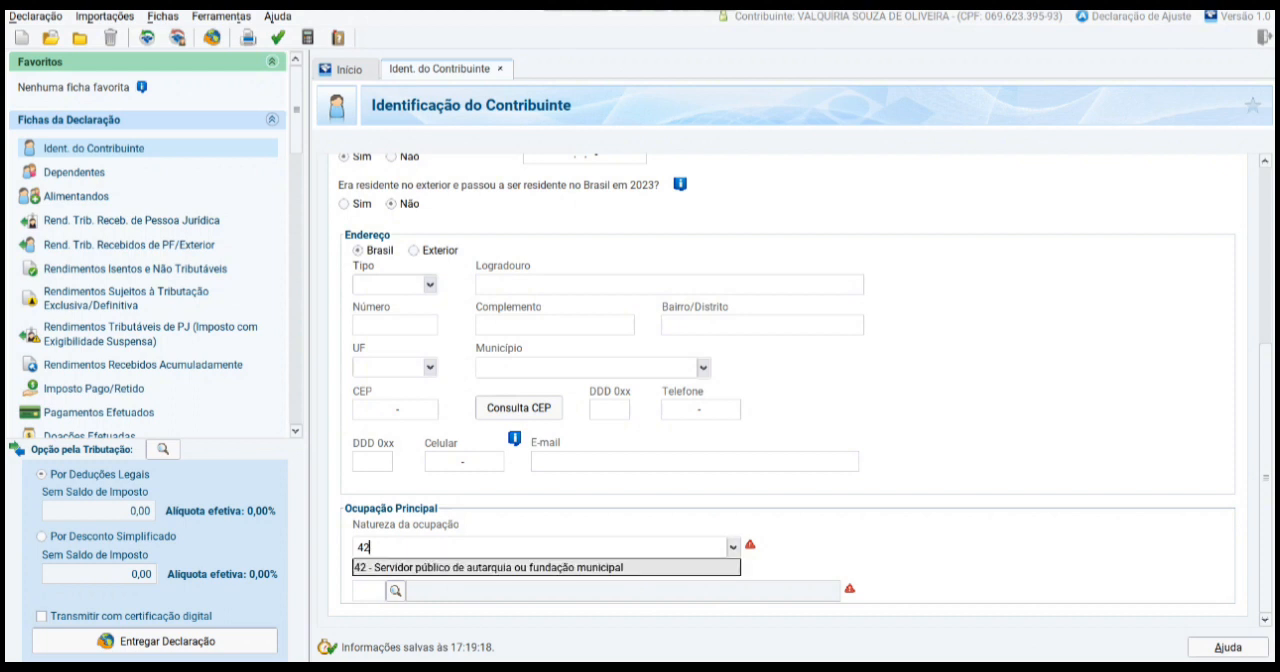
{"action": "key", "text": "Return"}
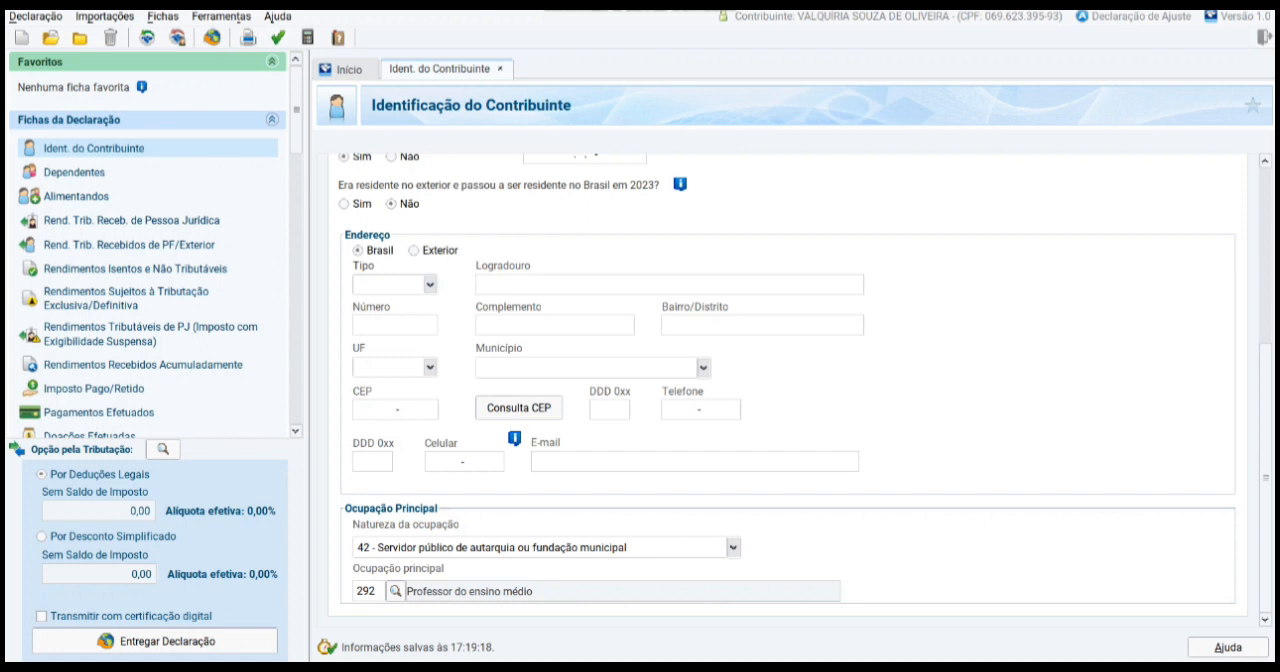
Step: Look through the category list of main occupations and close it without choosing another one
{"action": "left_click", "coordinate": [396, 591]}
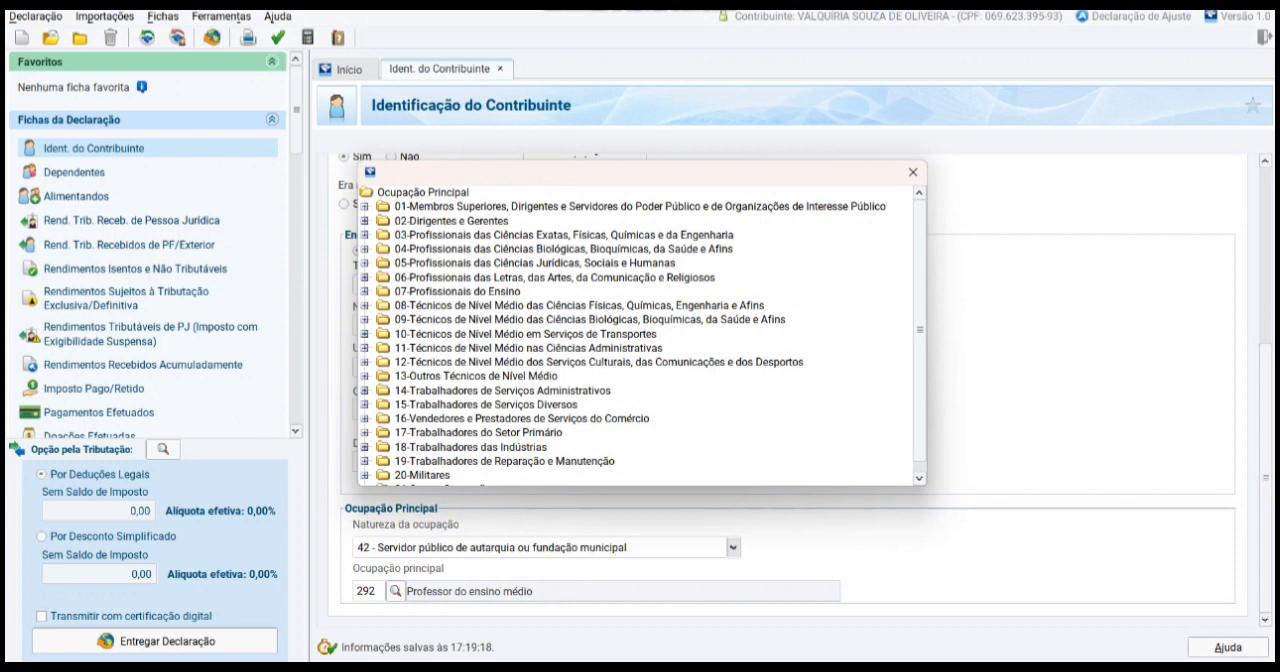
{"action": "scroll", "coordinate": [643, 335], "scroll_direction": "down", "scroll_amount": 1}
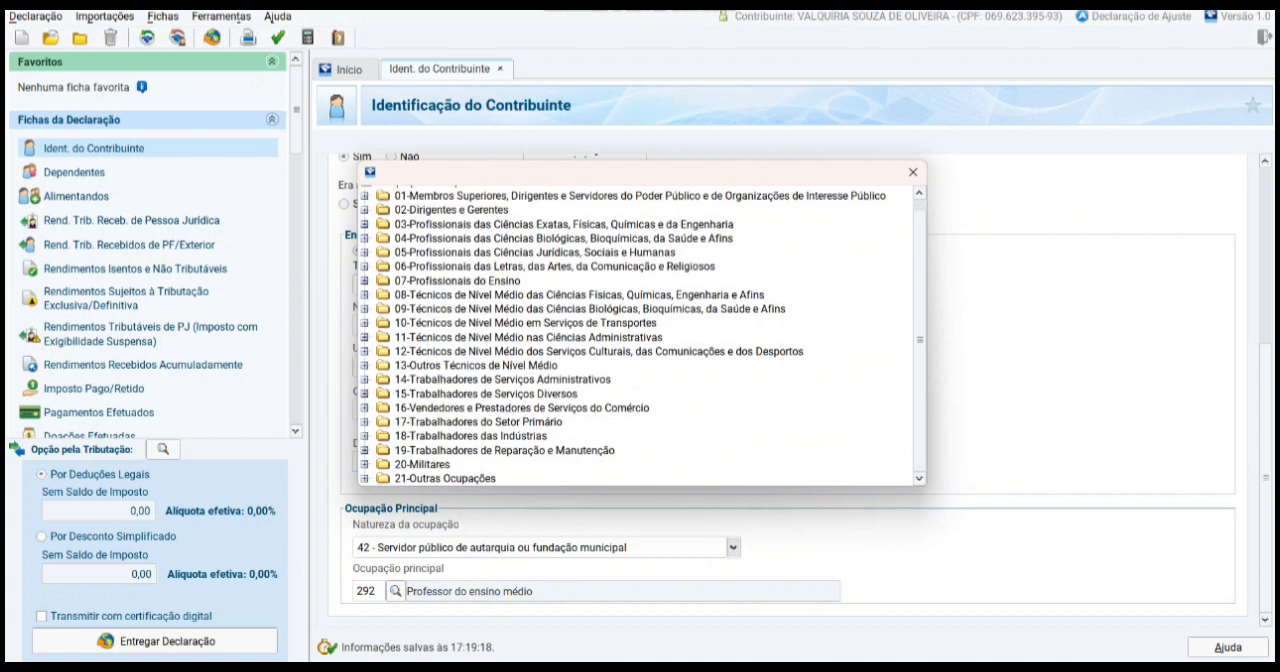
{"action": "scroll", "coordinate": [643, 335], "scroll_direction": "up", "scroll_amount": 1}
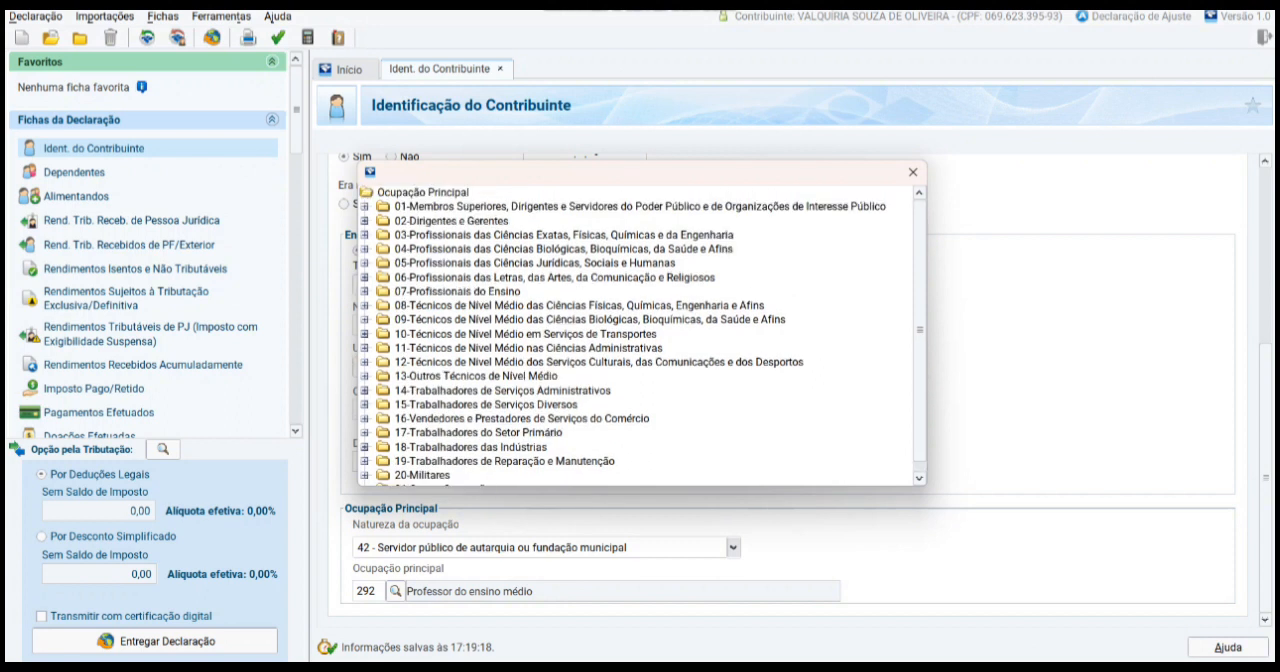
{"action": "key", "text": "Escape"}
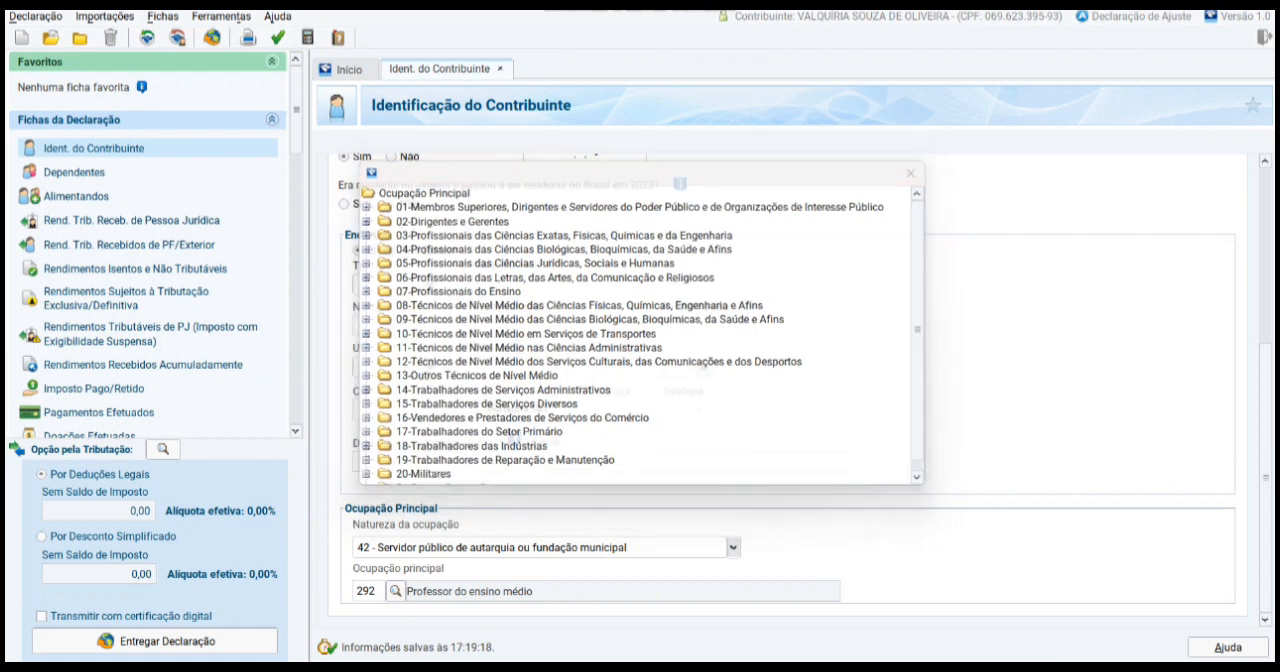
{"action": "scroll", "coordinate": [790, 385], "scroll_direction": "up", "scroll_amount": 3}
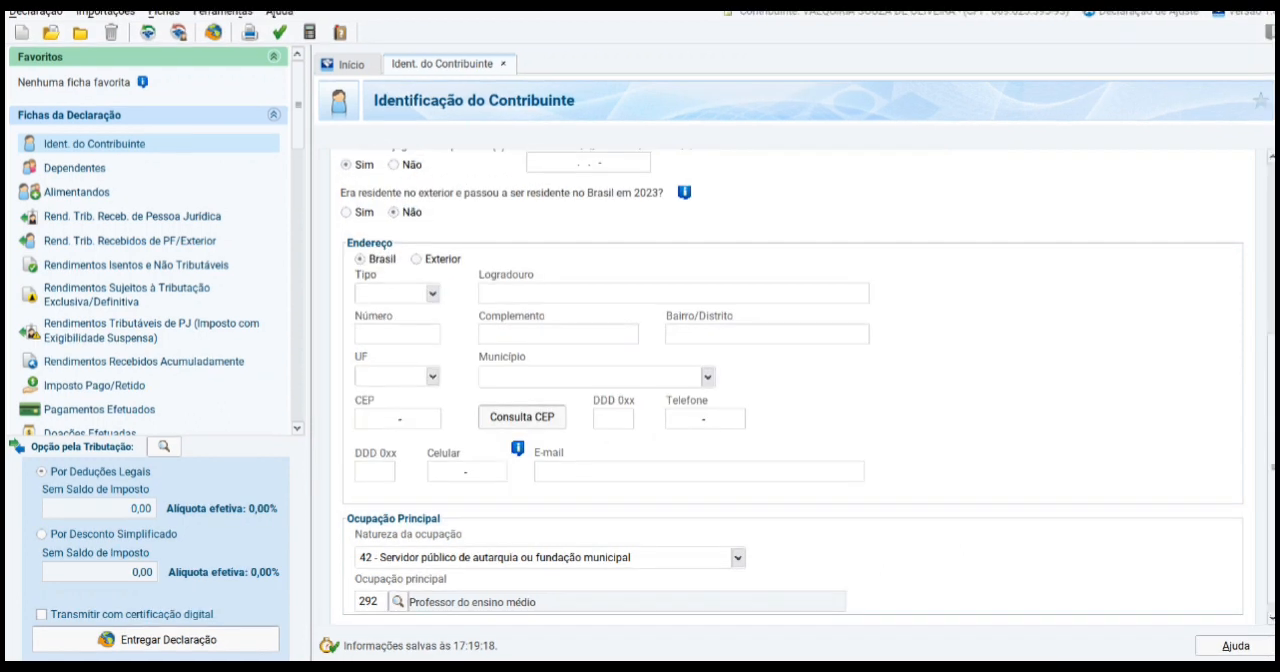
Step: Start a new dependent of type 21 - Filho(a) ou enteado(a) até 21 anos and toggle the option for living with the declaration holder
{"action": "left_click", "coordinate": [74, 168]}
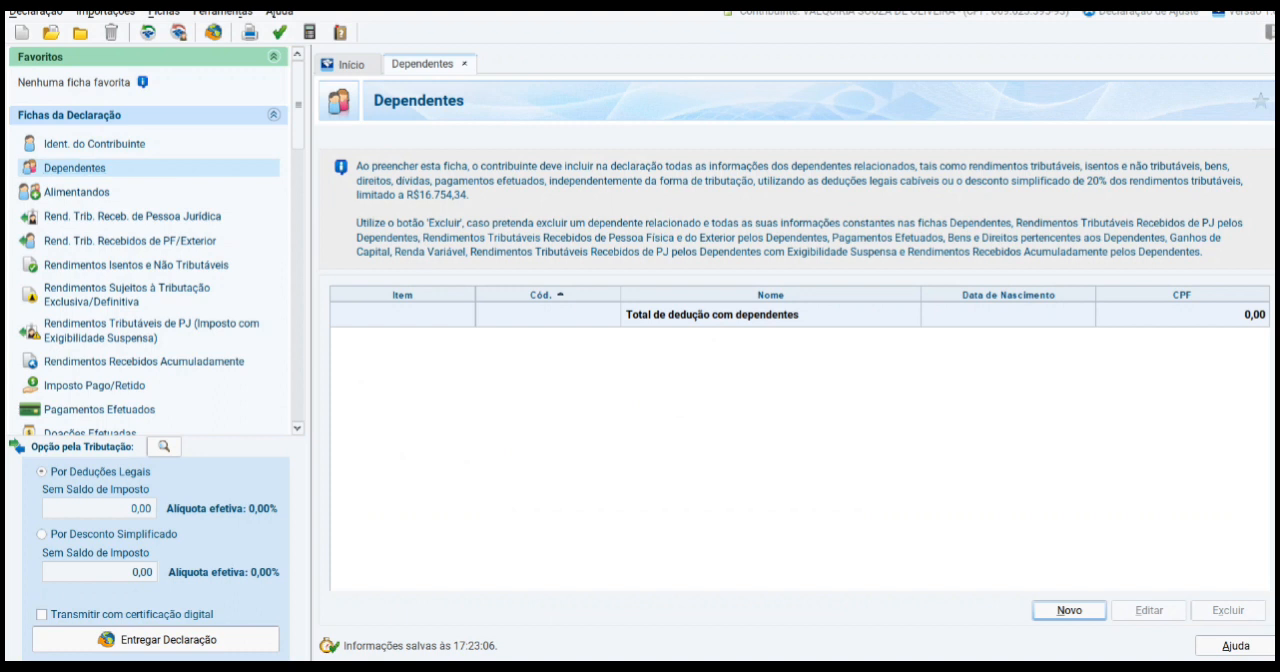
{"action": "left_click", "coordinate": [1069, 610]}
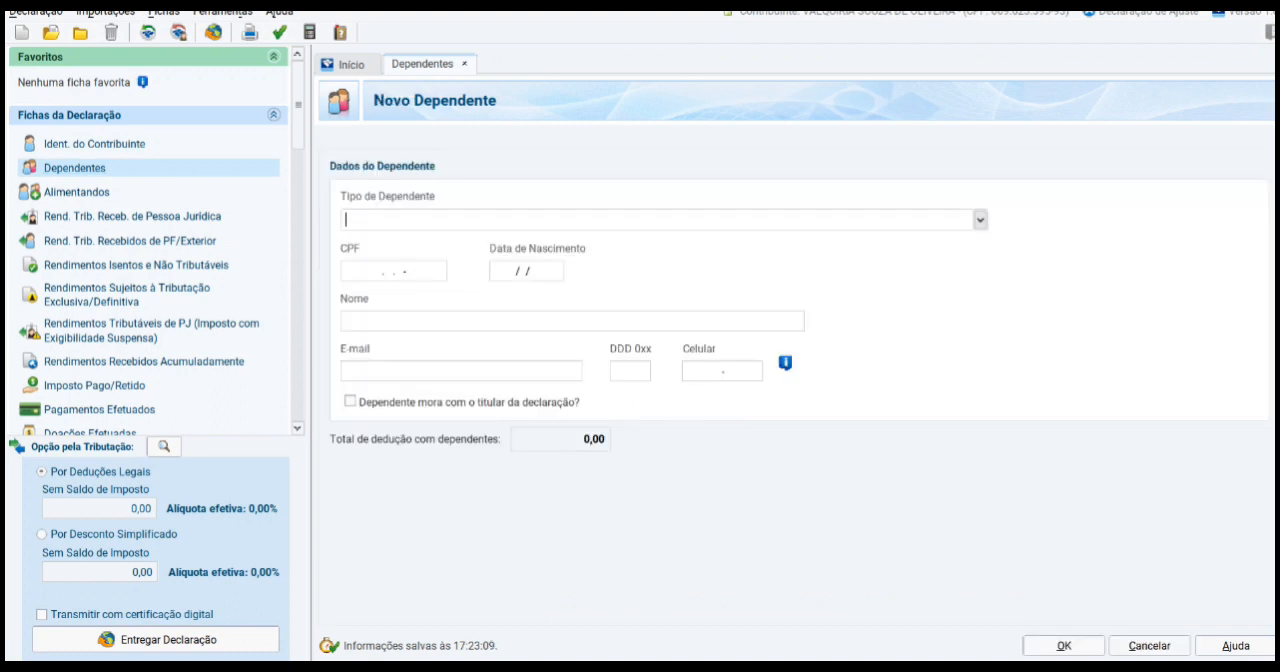
{"action": "left_click", "coordinate": [980, 220]}
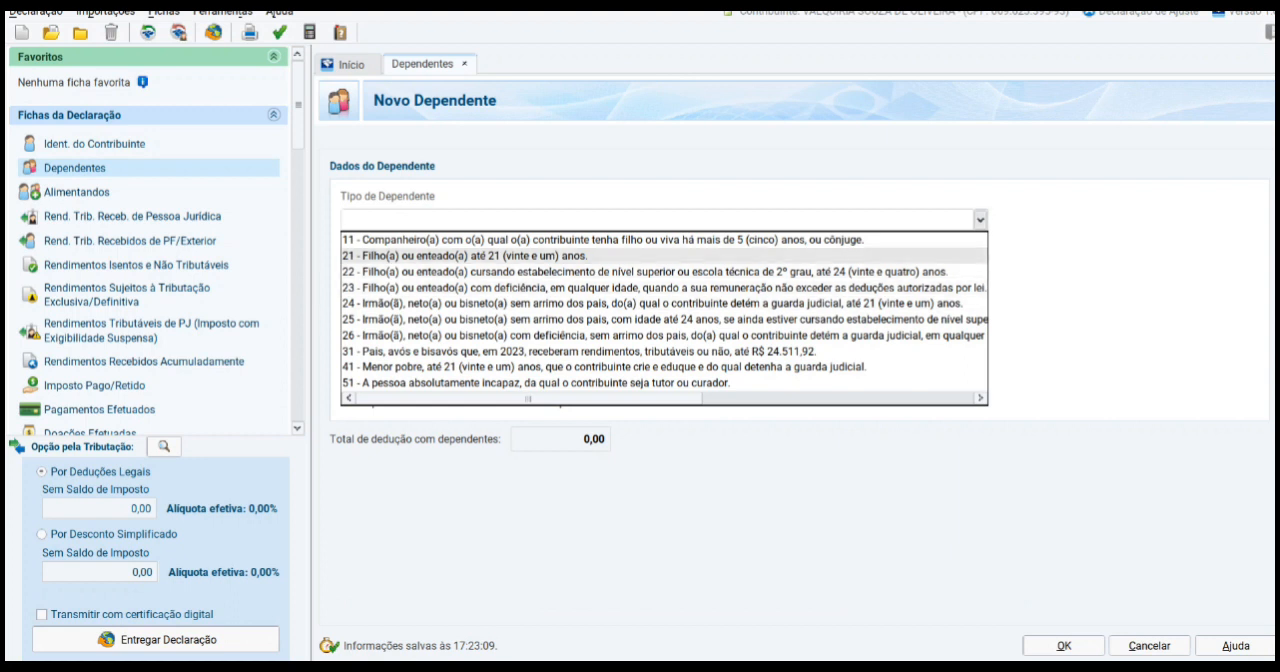
{"action": "key", "text": "Return"}
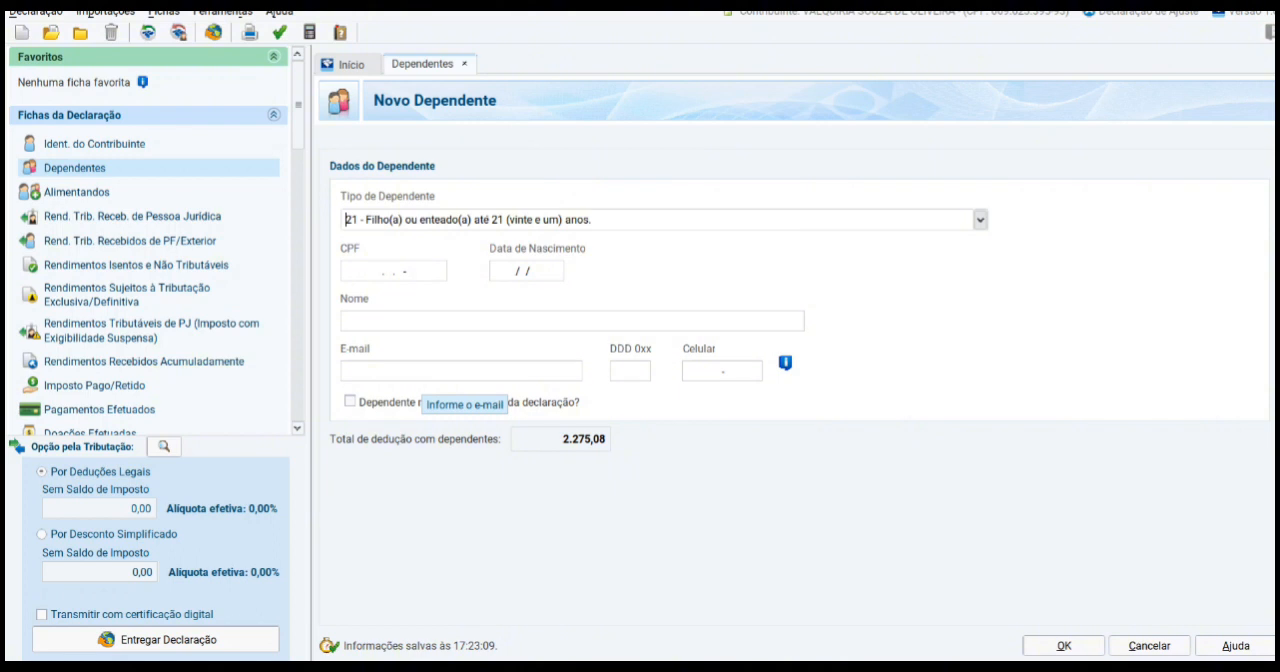
{"action": "left_click", "coordinate": [350, 401]}
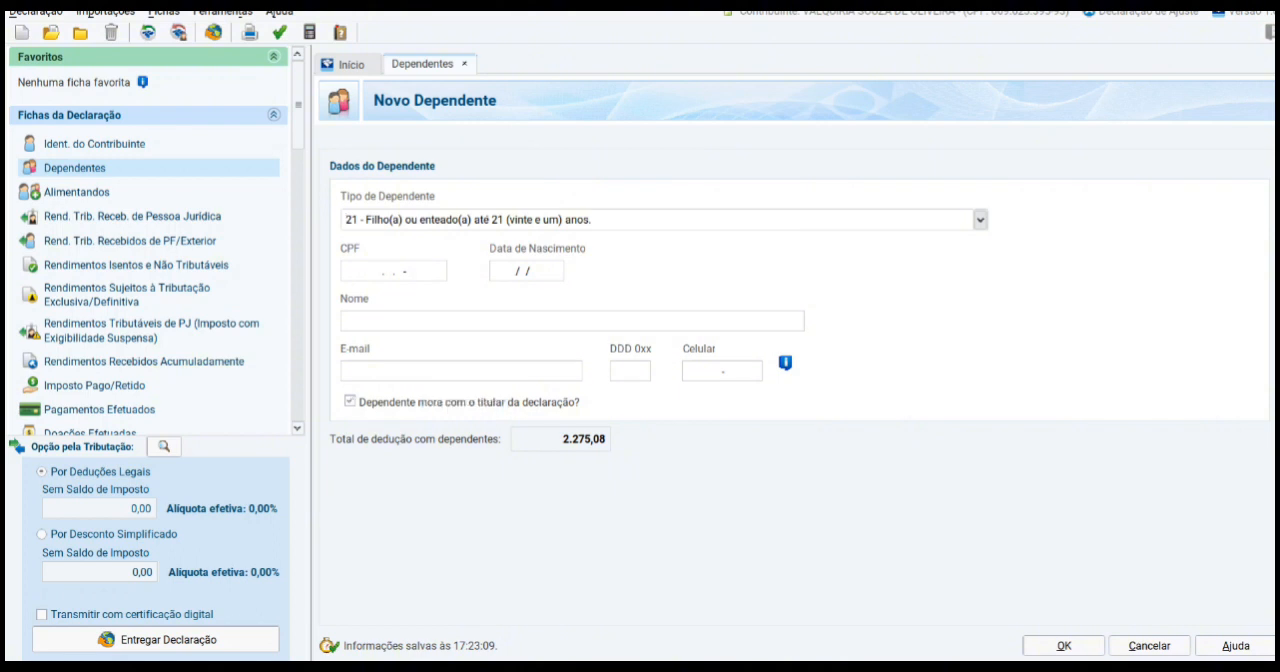
{"action": "left_click", "coordinate": [350, 401]}
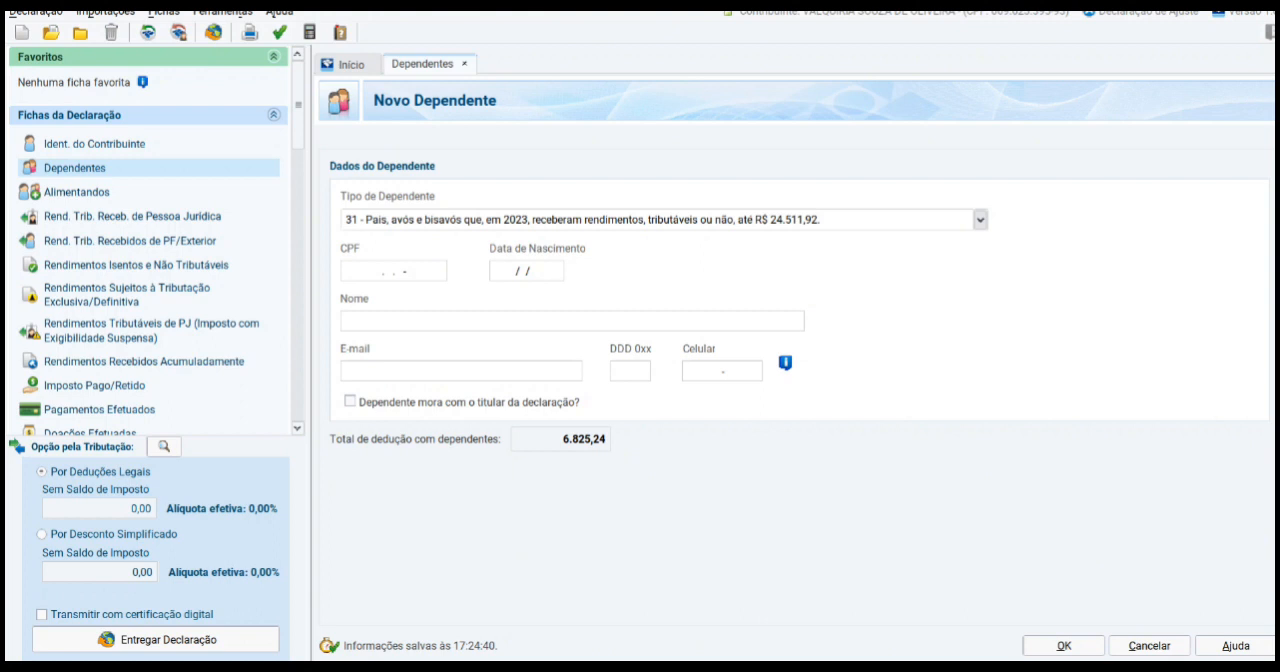
Step: Try dependent type 22, a child or stepchild in higher or technical education up to 24 years
{"action": "left_click", "coordinate": [980, 220]}
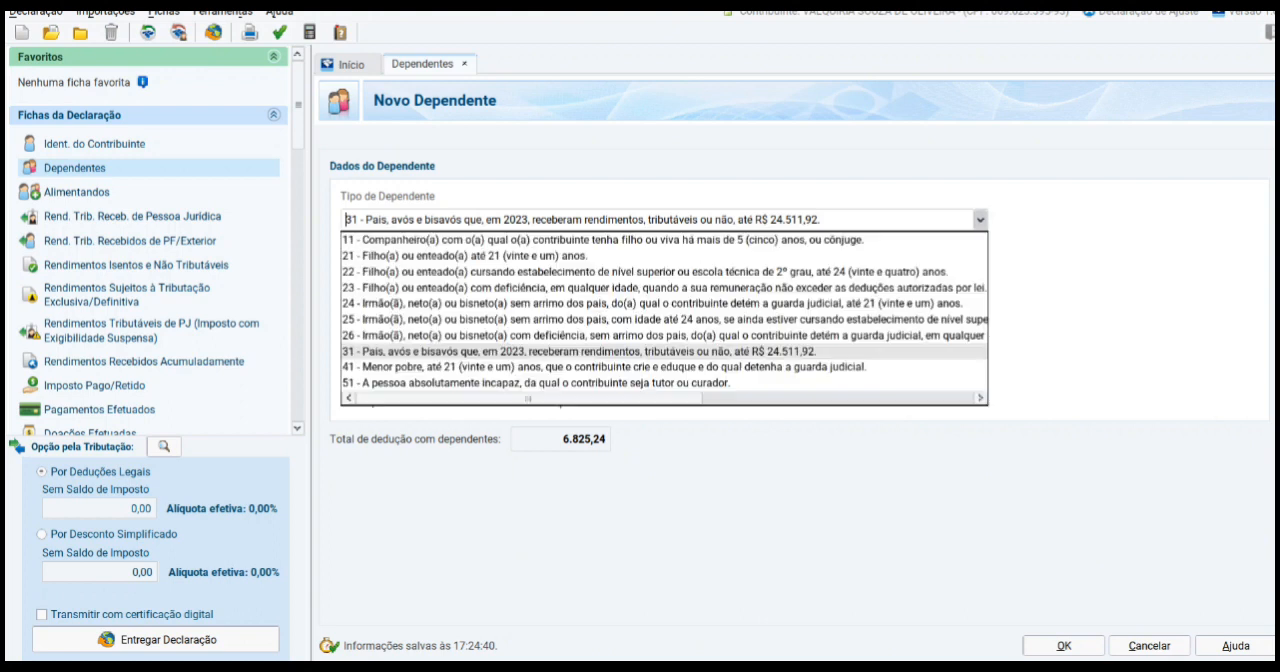
{"action": "left_click", "coordinate": [820, 220]}
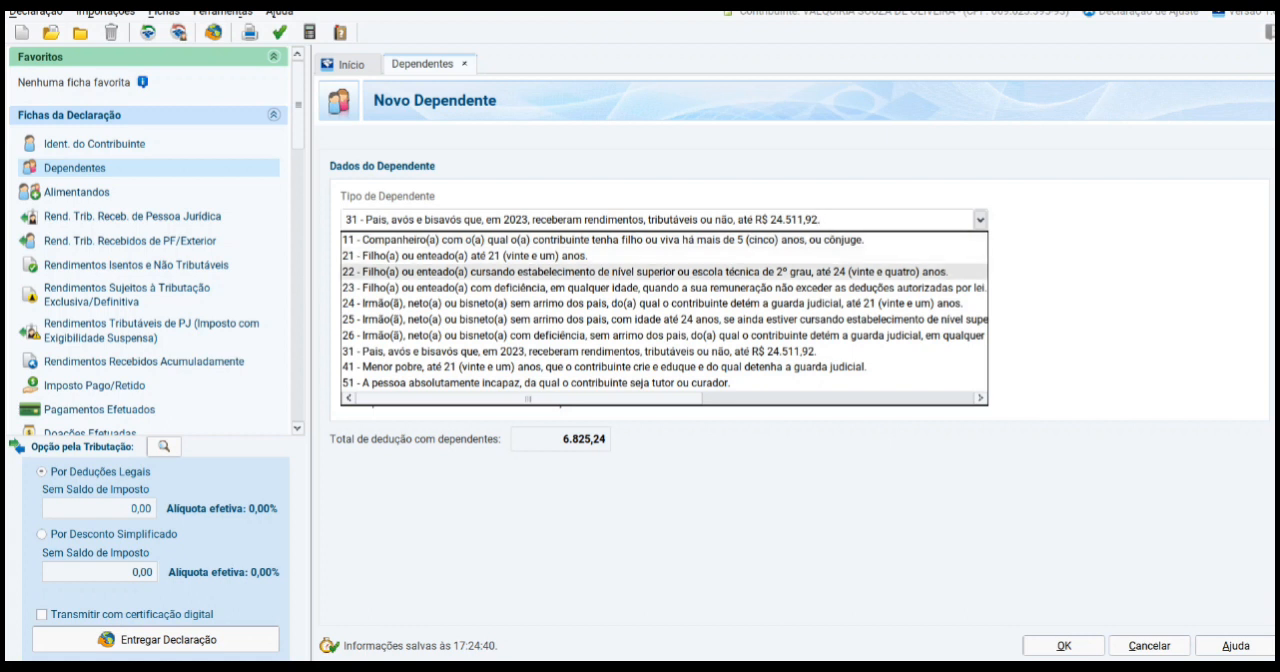
{"action": "left_click", "coordinate": [655, 272]}
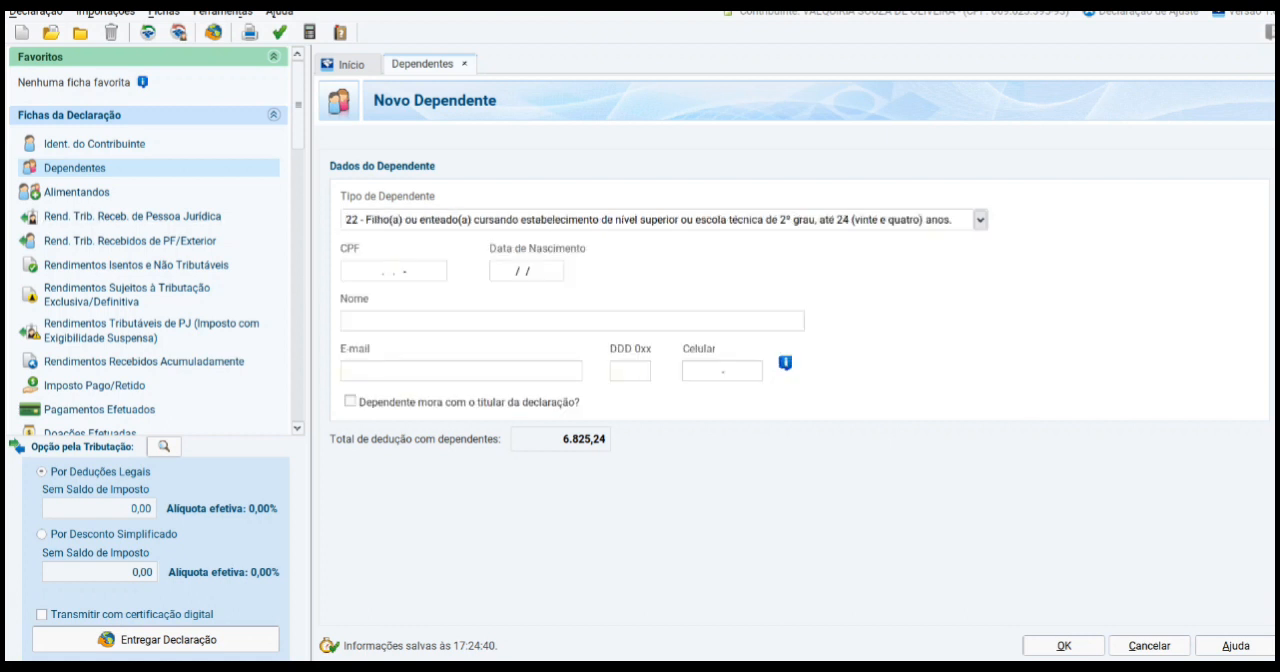
Step: Set the dependent type to 31 - Pais, avós e bisavós and save the dependent
{"action": "left_click", "coordinate": [980, 219]}
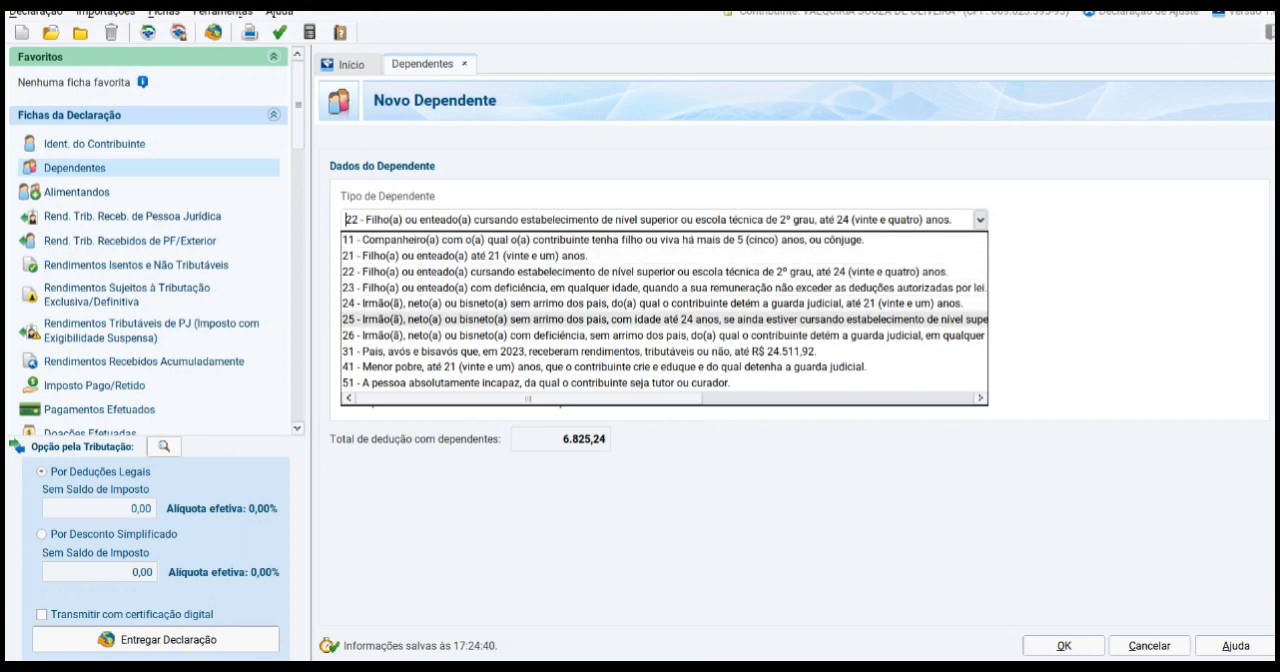
{"action": "left_click", "coordinate": [655, 351]}
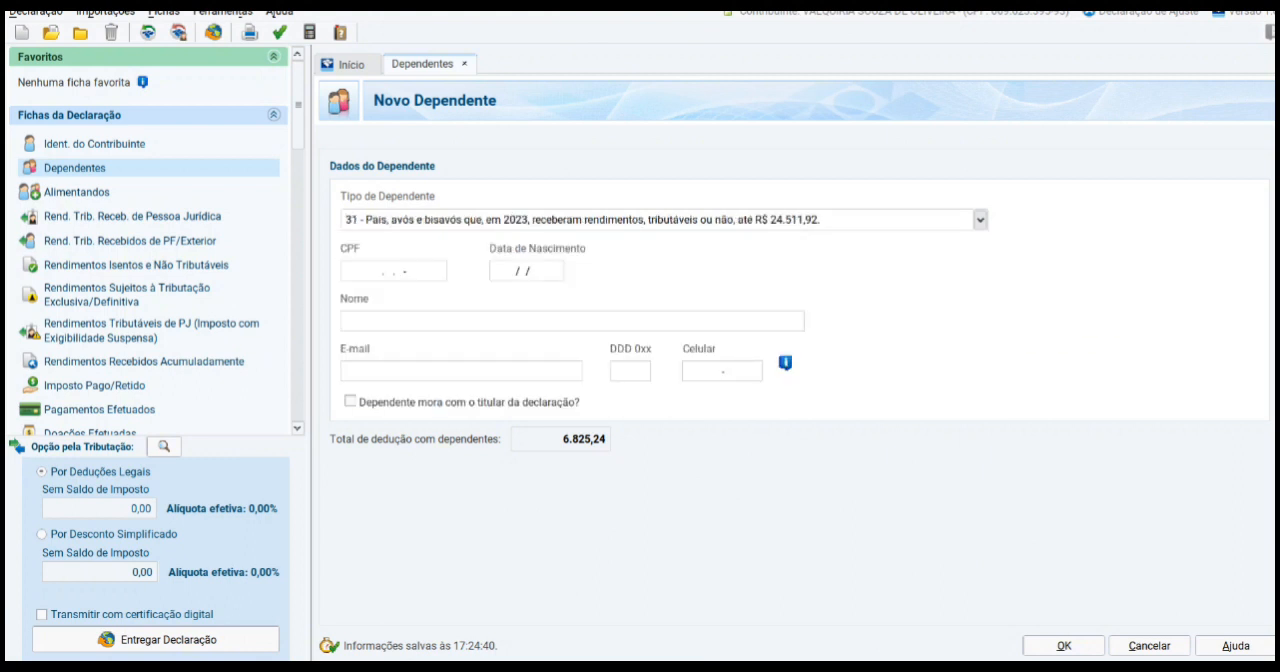
{"action": "left_click", "coordinate": [1064, 646]}
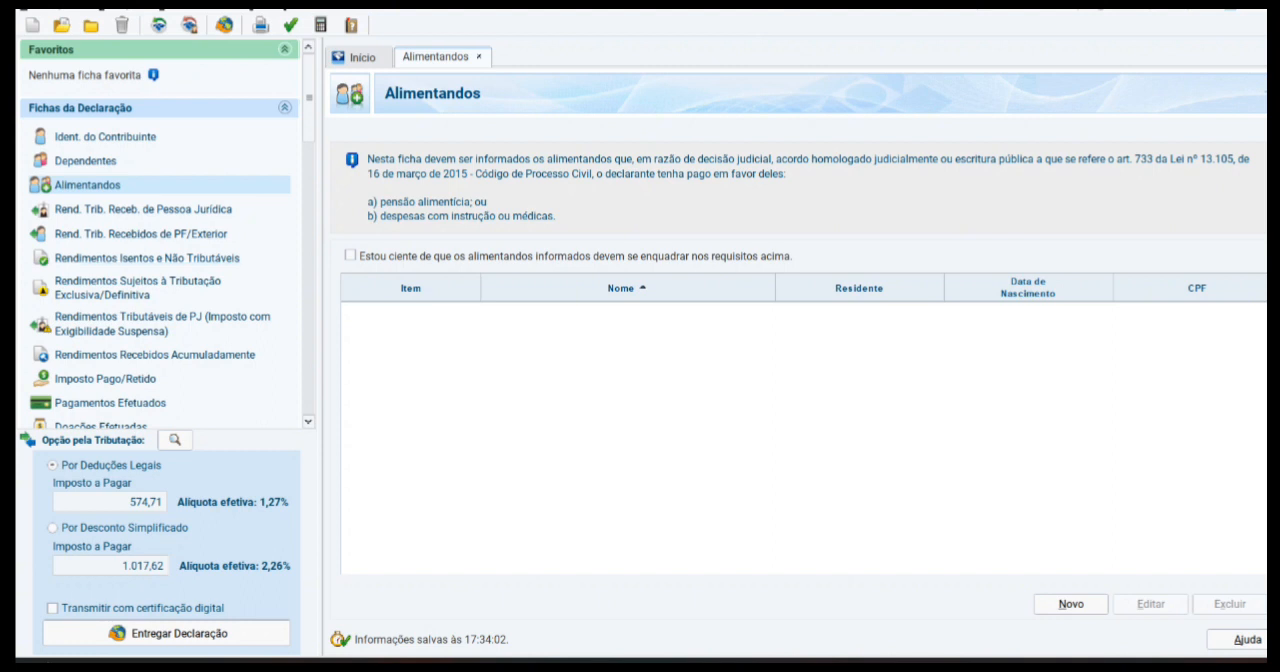
Step: Edit the holder's taxable income record received from a legal entity, setting the Imposto retido na fonte to 450,00
{"action": "left_click", "coordinate": [143, 210]}
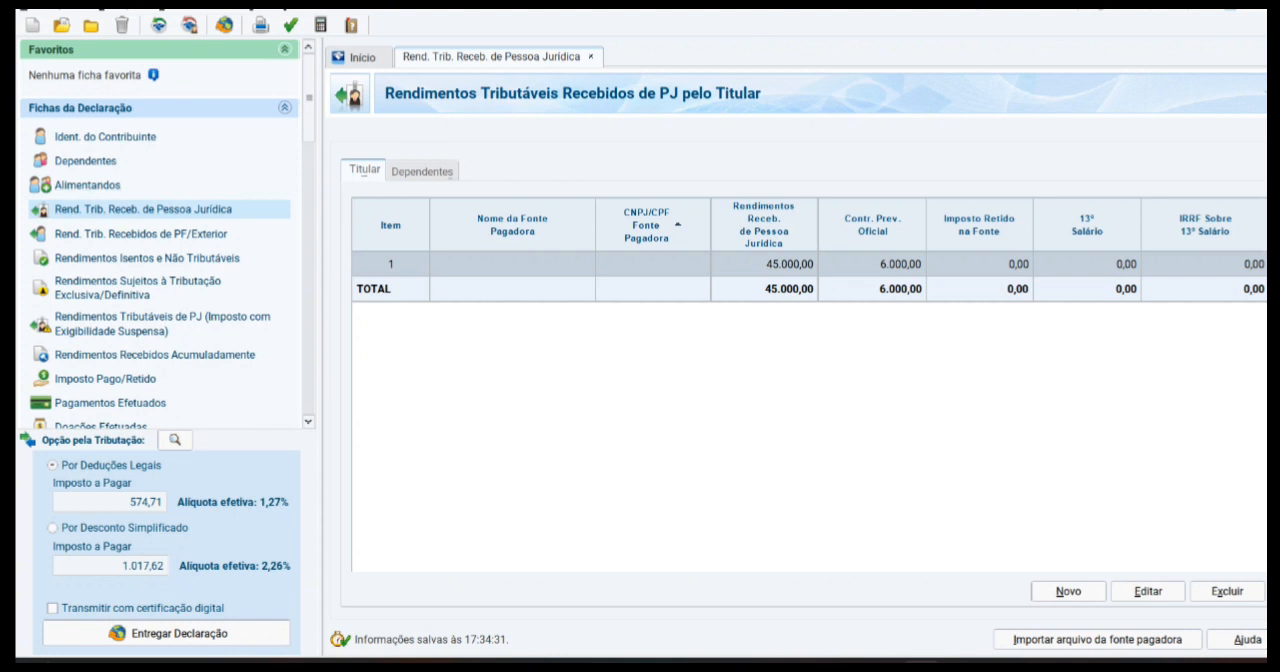
{"action": "left_click", "coordinate": [1148, 591]}
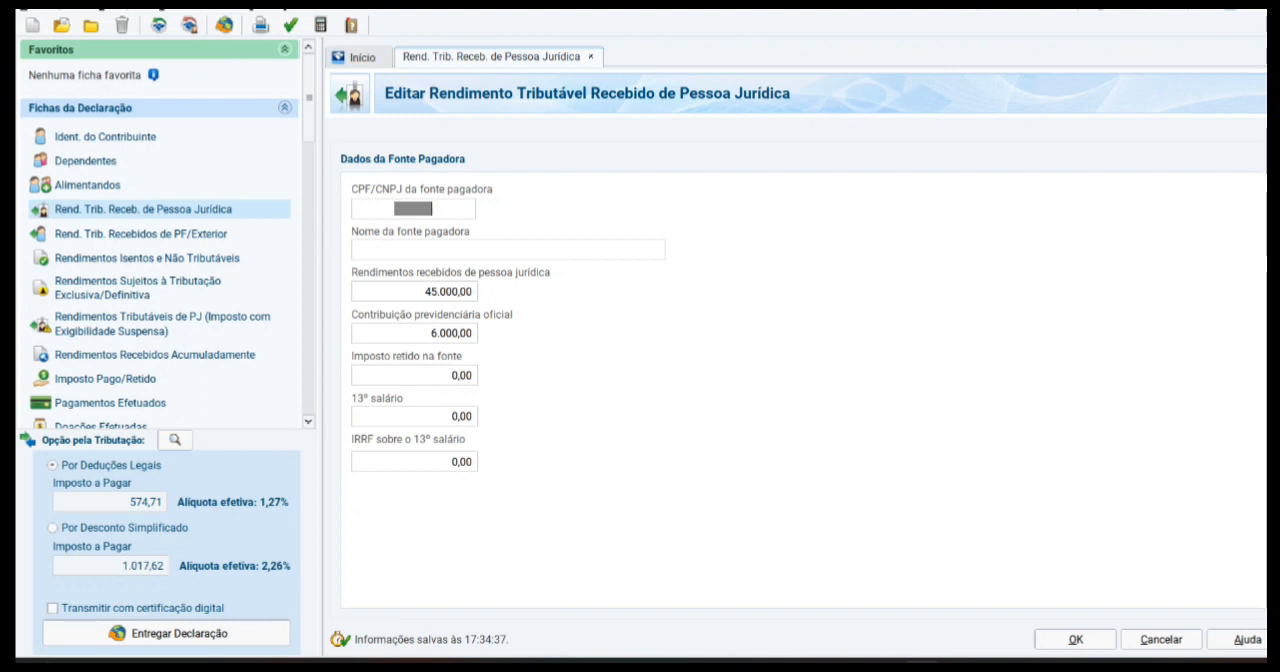
{"action": "left_click", "coordinate": [447, 292]}
{"action": "key", "text": "Tab"}
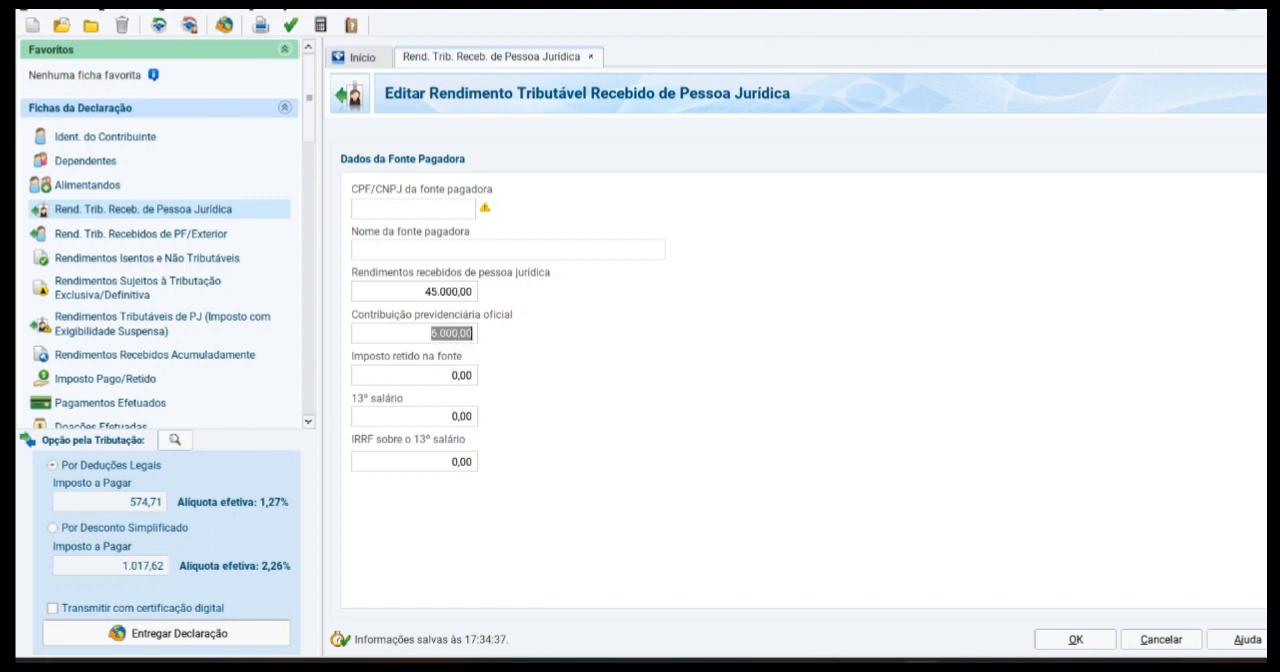
{"action": "key", "text": "Tab"}
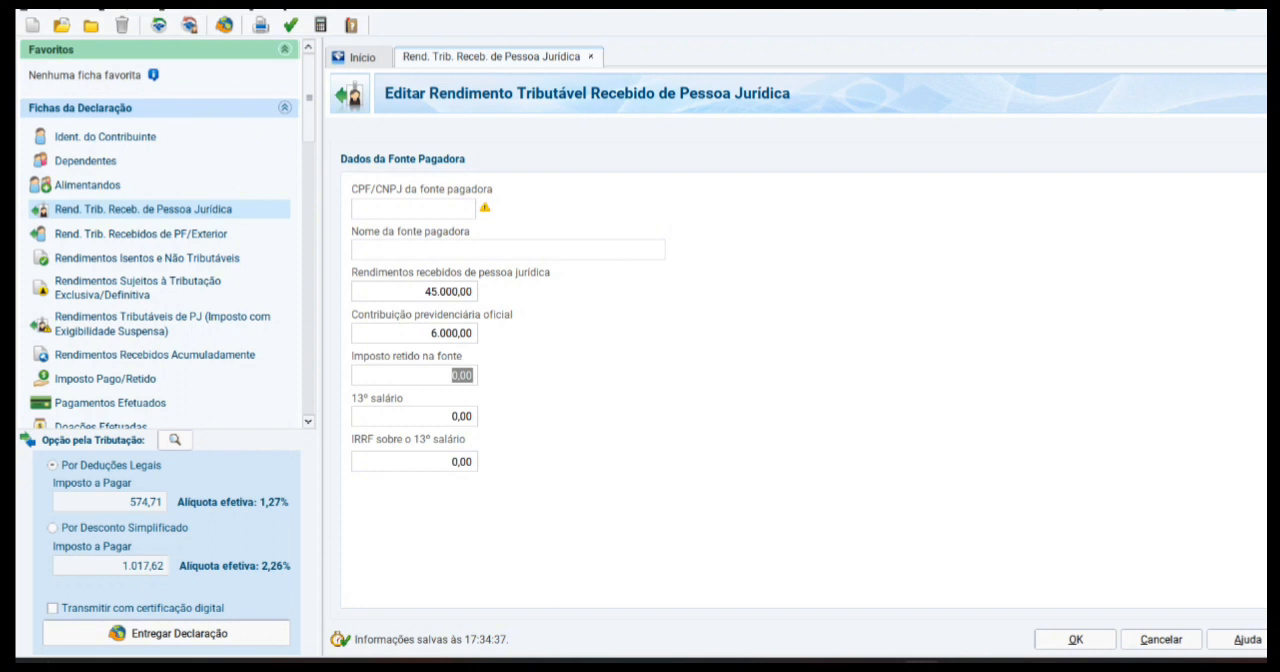
{"action": "type", "text": "450"}
{"action": "key", "text": "Tab"}
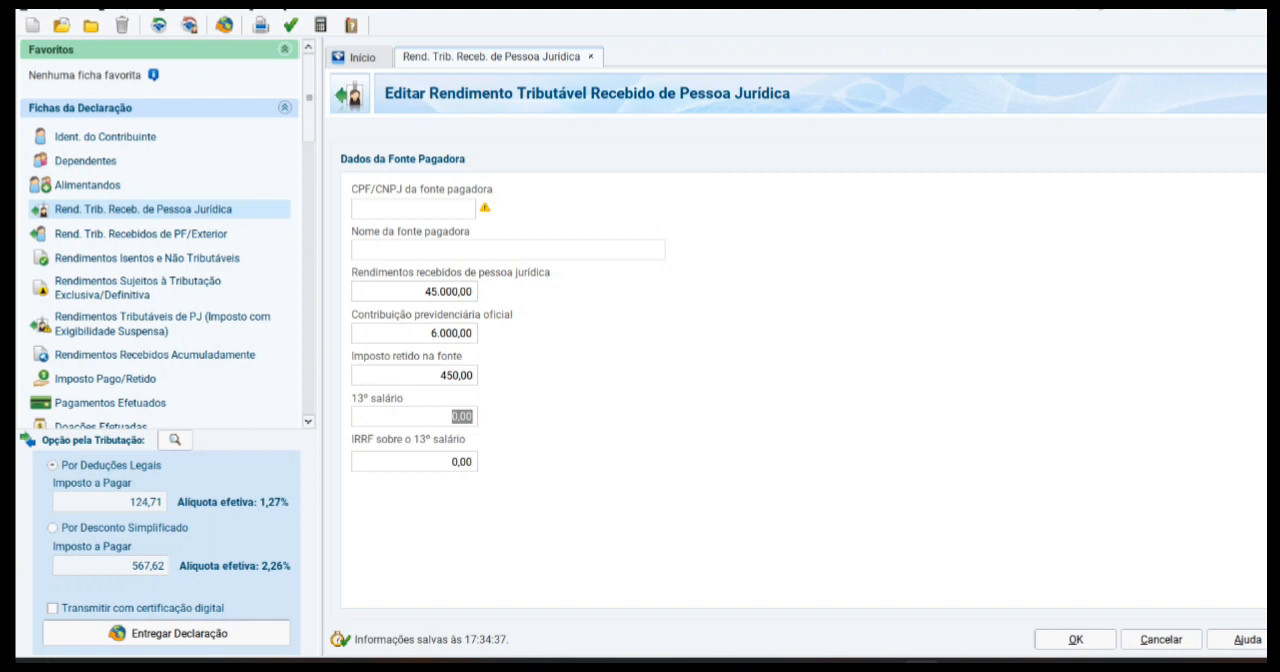
Step: Set the 13º salário to 3.000,00 and the IRRF sobre o 13º salário to 200,00, and save the income record
{"action": "type", "text": "3000"}
{"action": "key", "text": "Tab"}
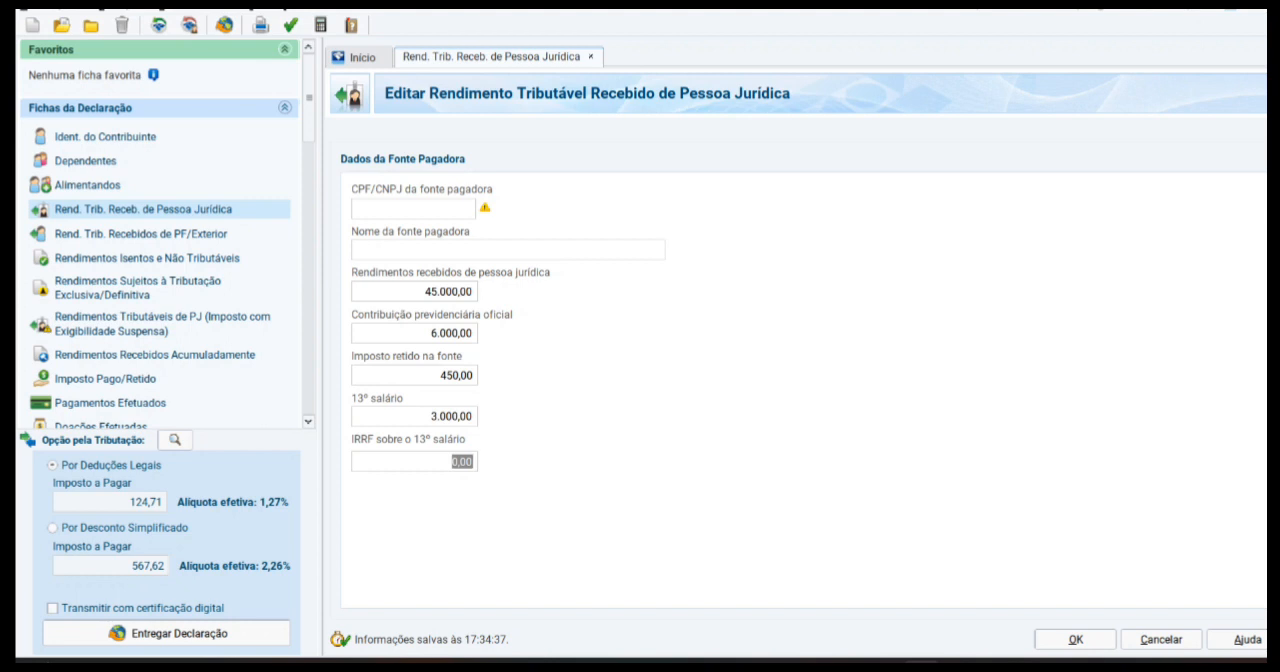
{"action": "type", "text": "200"}
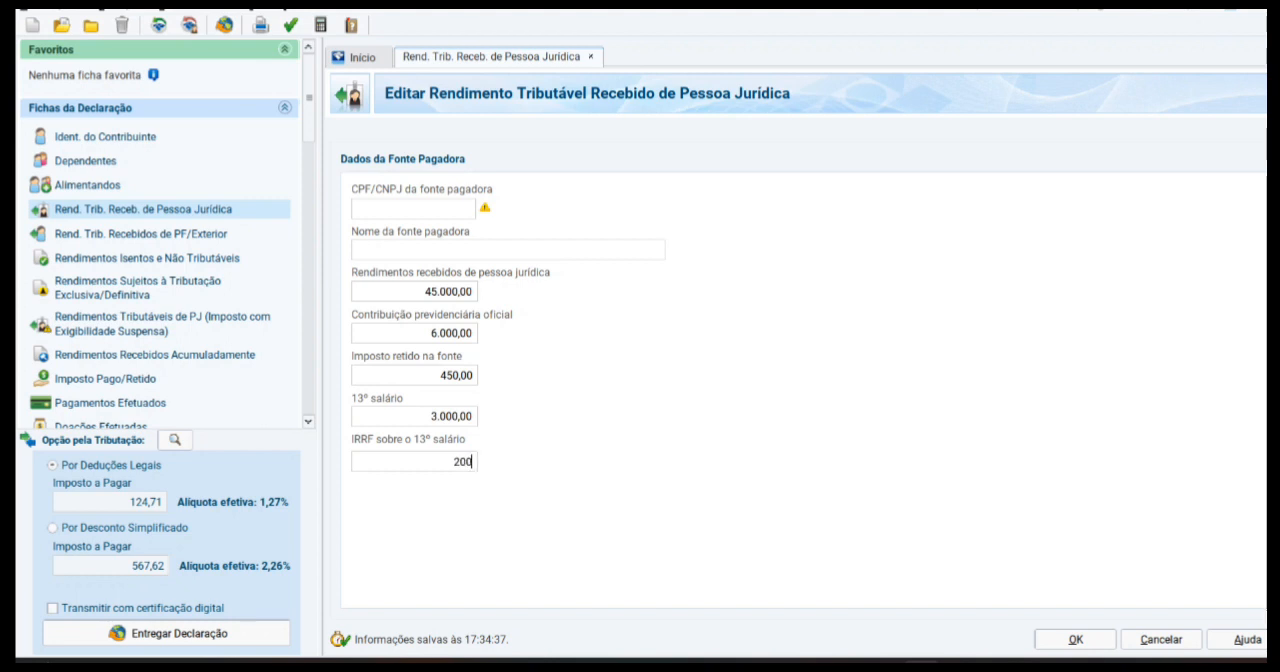
{"action": "key", "text": "Tab"}
{"action": "left_click", "coordinate": [1075, 639]}
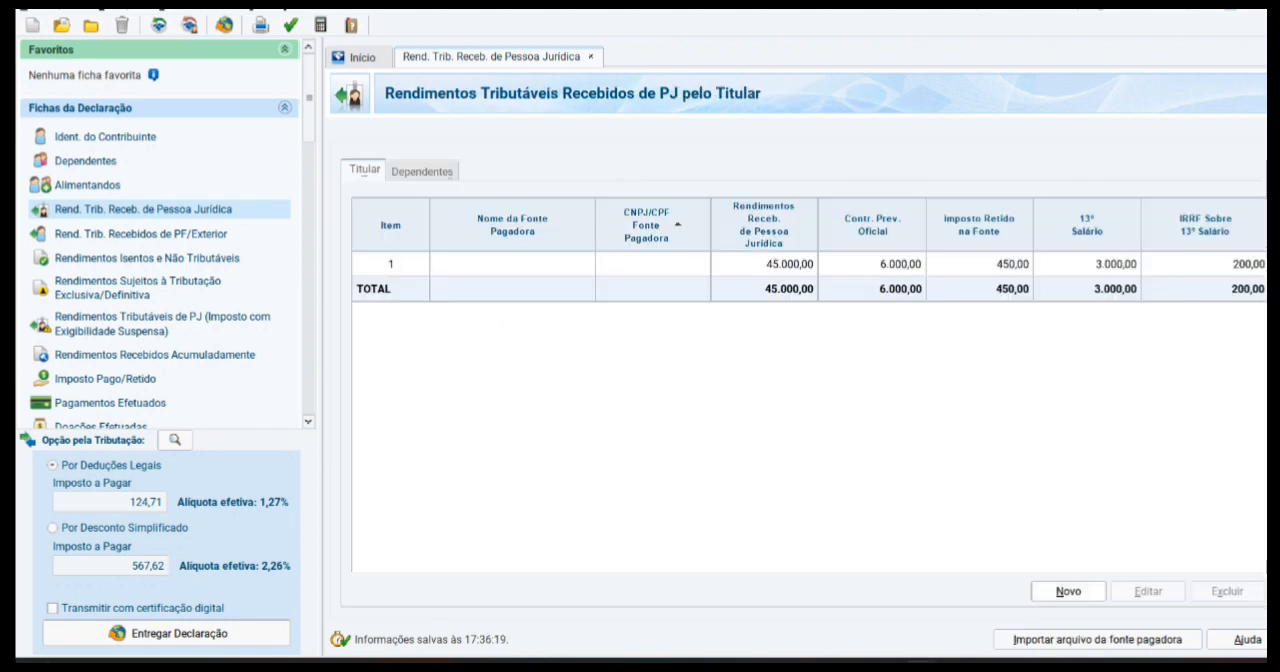
Step: Start a second taxable income record for the holder with Rendimentos recebidos de pessoa jurídica of 43.000,00
{"action": "left_click", "coordinate": [1090, 591]}
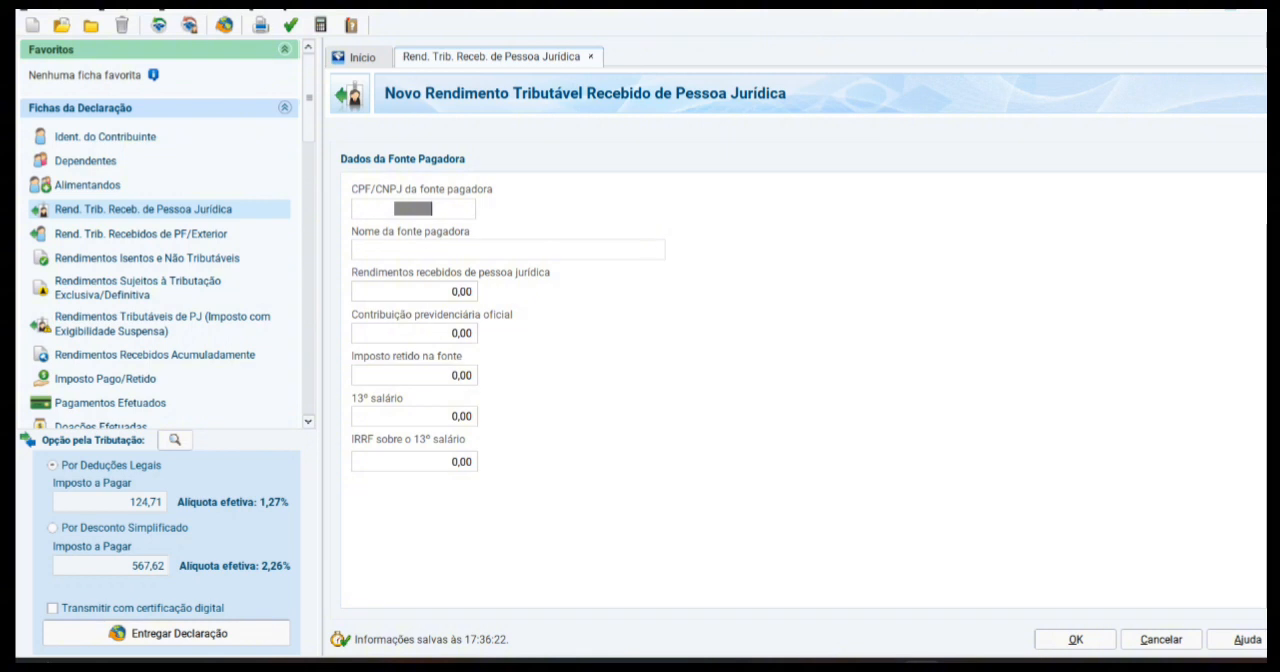
{"action": "key", "text": "Tab"}
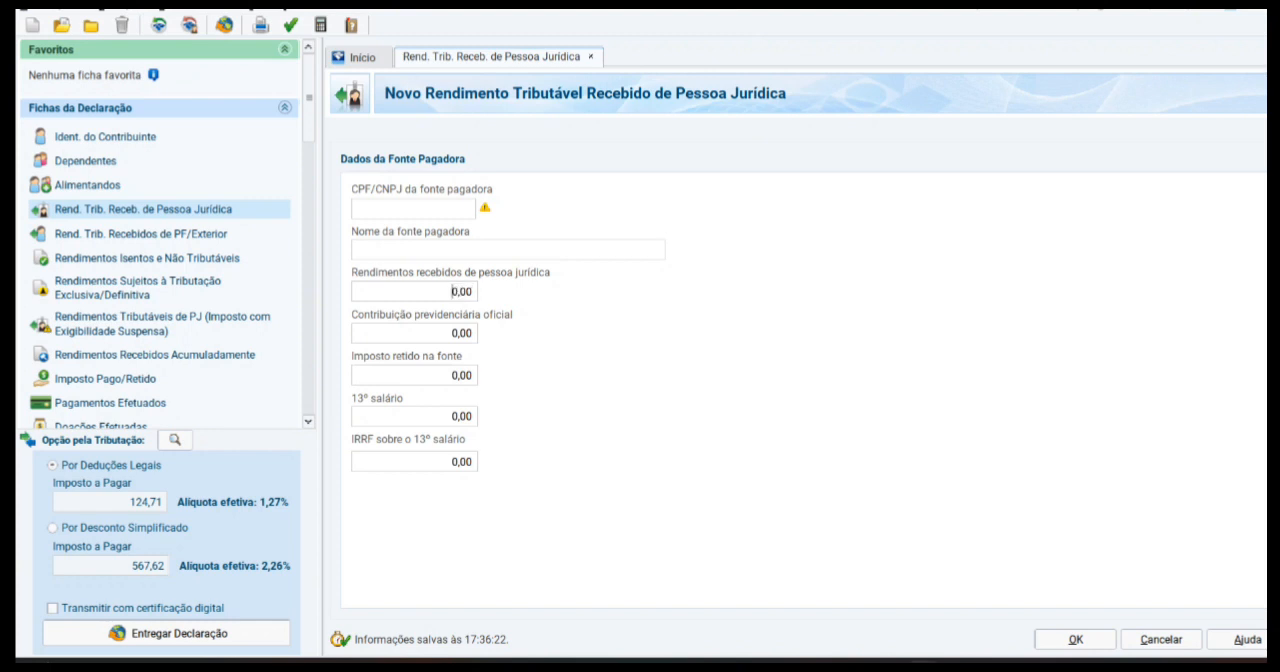
{"action": "type", "text": "43000"}
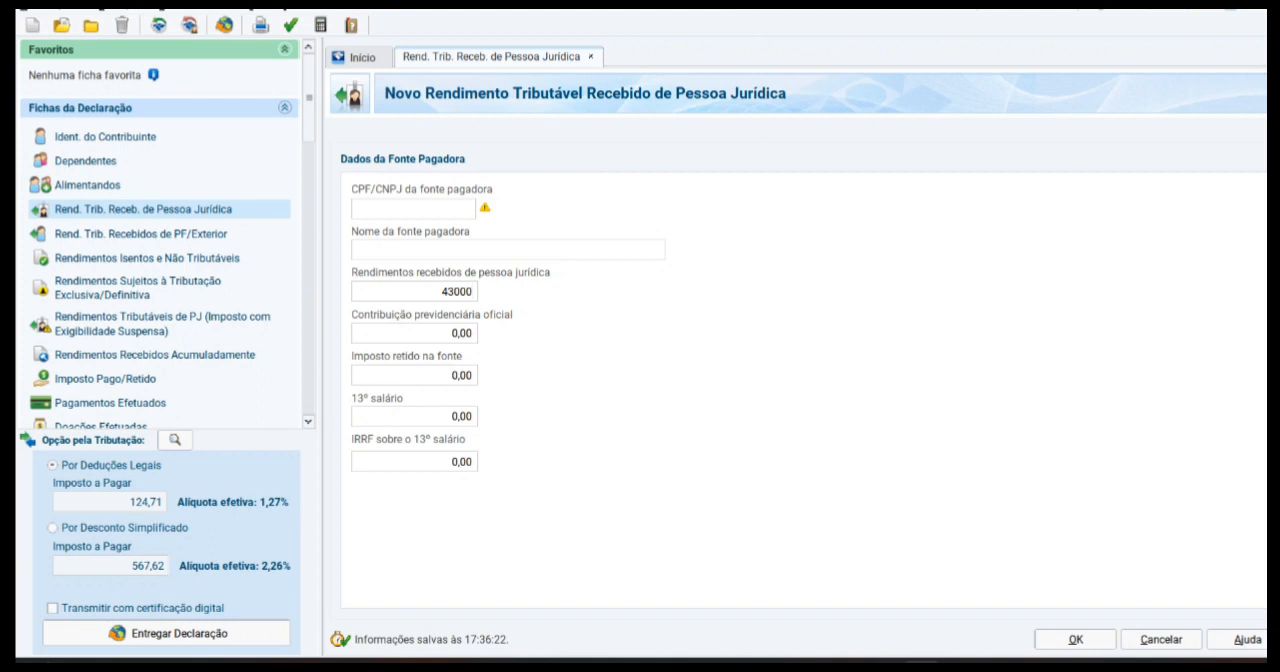
{"action": "key", "text": "Tab"}
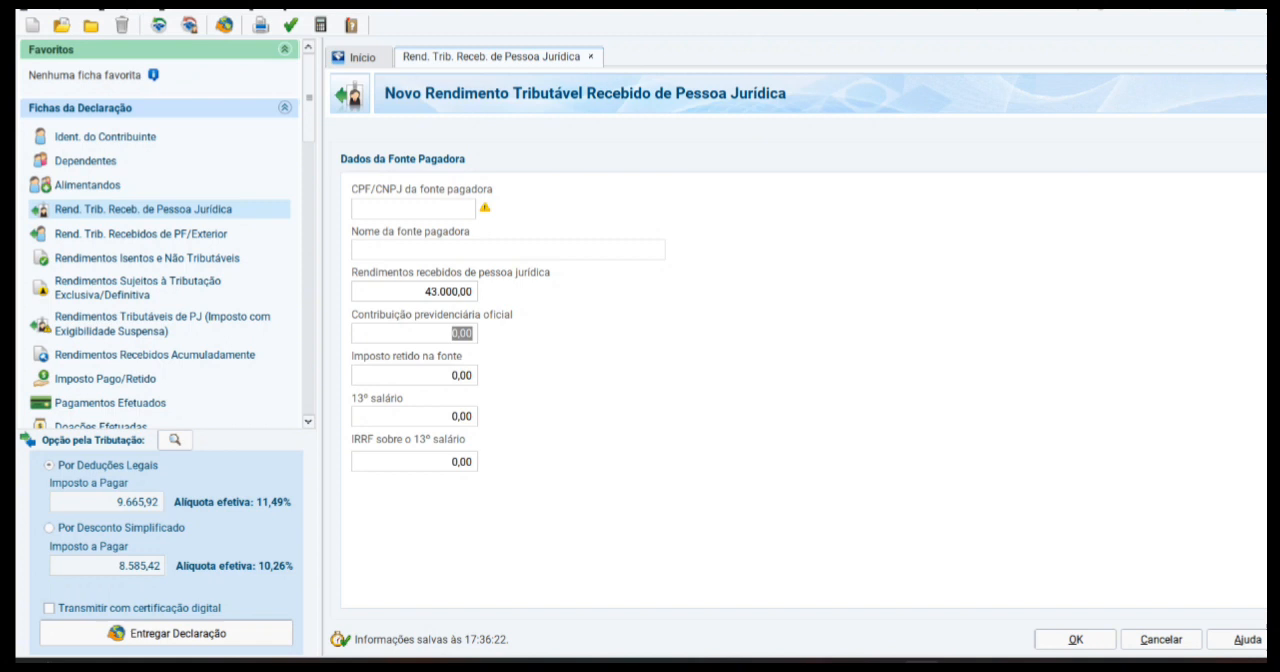
{"action": "left_click", "coordinate": [433, 292]}
{"action": "left_click_drag", "start_coordinate": [433, 292], "coordinate": [425, 292]}
Step: Set the new income record's Contribuição previdenciária oficial to 7.000,00 and Imposto retido na fonte to 400,00
{"action": "left_click", "coordinate": [452, 333]}
{"action": "type", "text": "7000"}
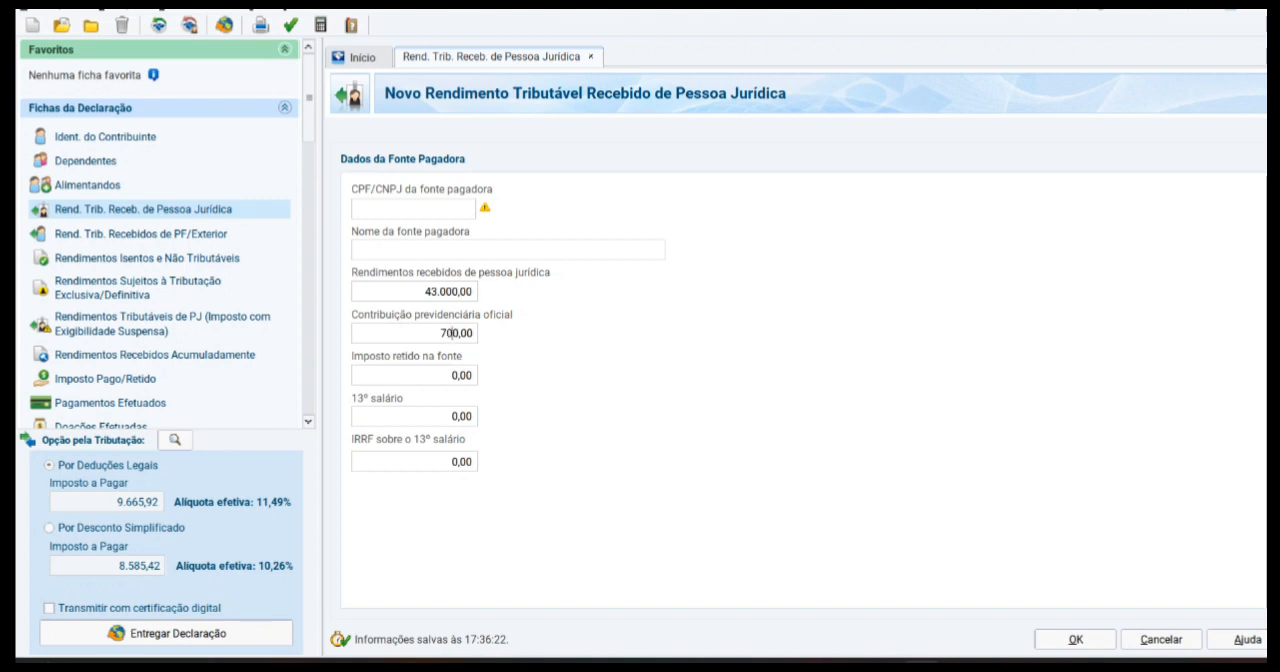
{"action": "key", "text": "Tab"}
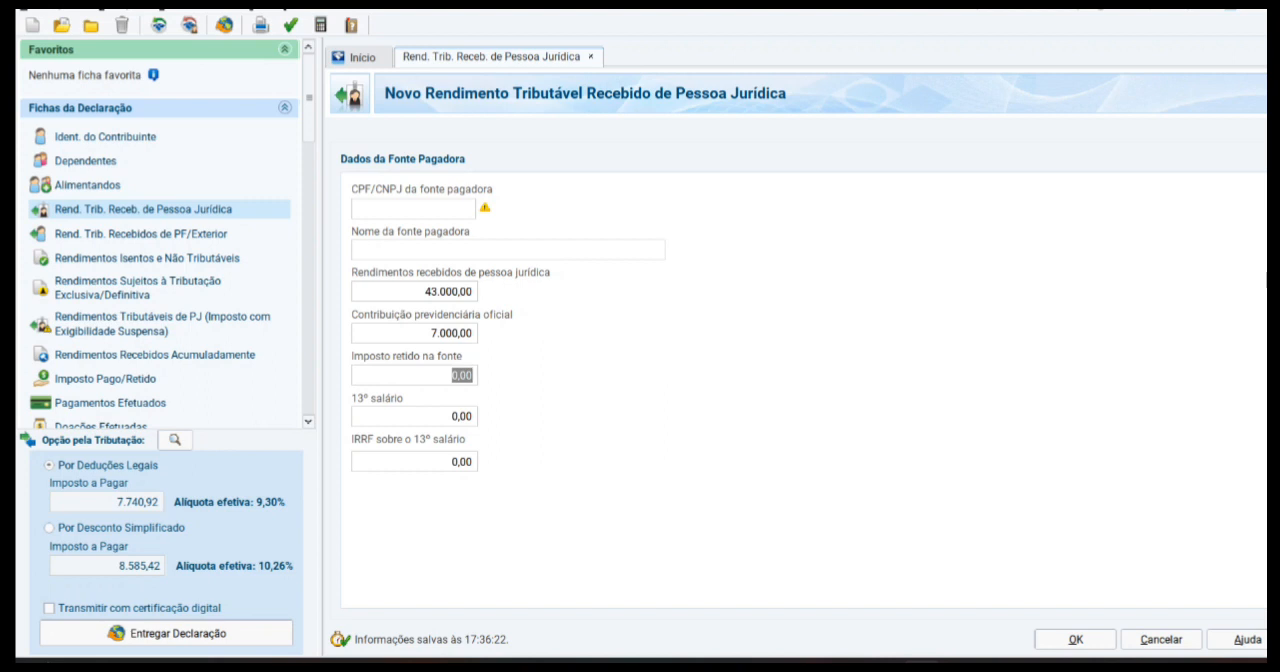
{"action": "type", "text": "400"}
{"action": "key", "text": "Tab"}
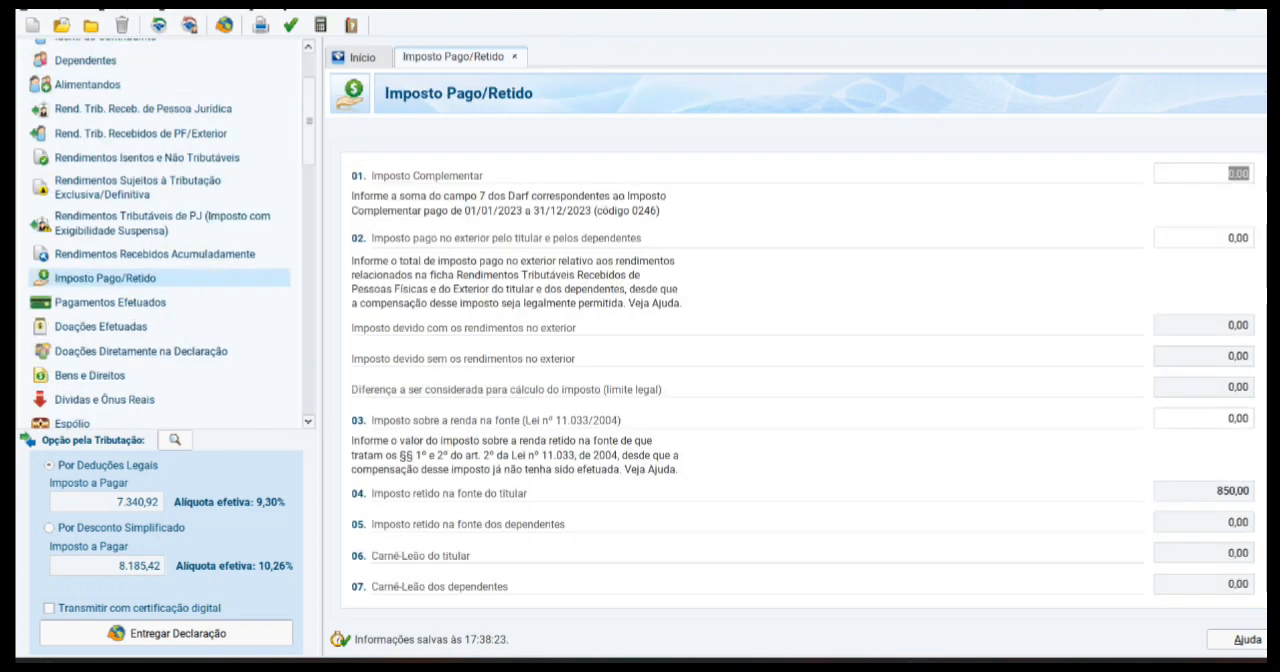
Step: Add a payment in Pagamentos Efetuados with code 01 - Despesas com instrução no Brasil, for the Titular, with Valor pago 10.000,00
{"action": "left_click", "coordinate": [110, 302]}
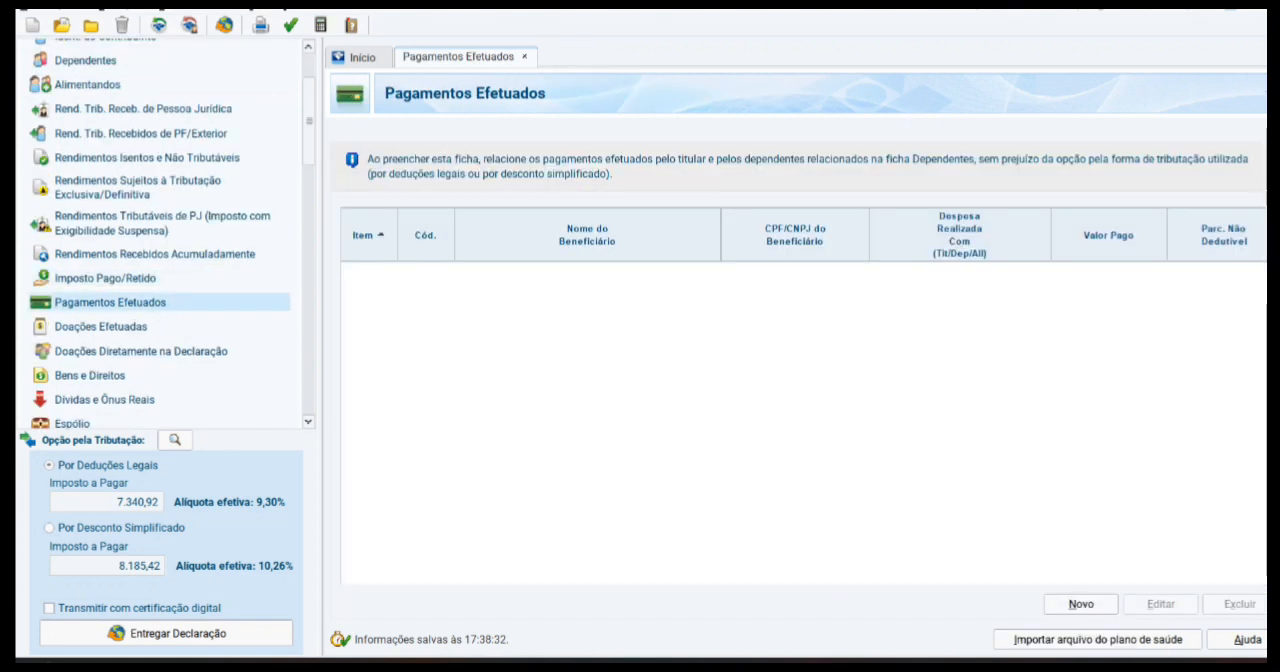
{"action": "left_click", "coordinate": [1081, 604]}
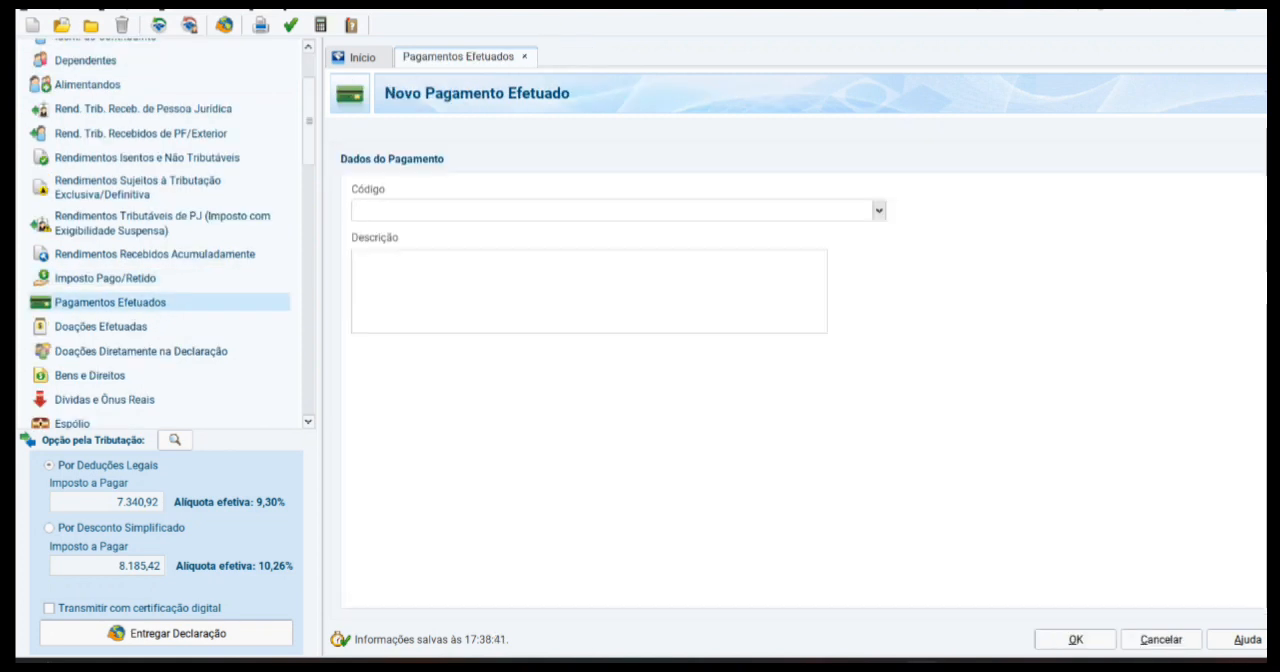
{"action": "left_click", "coordinate": [879, 210]}
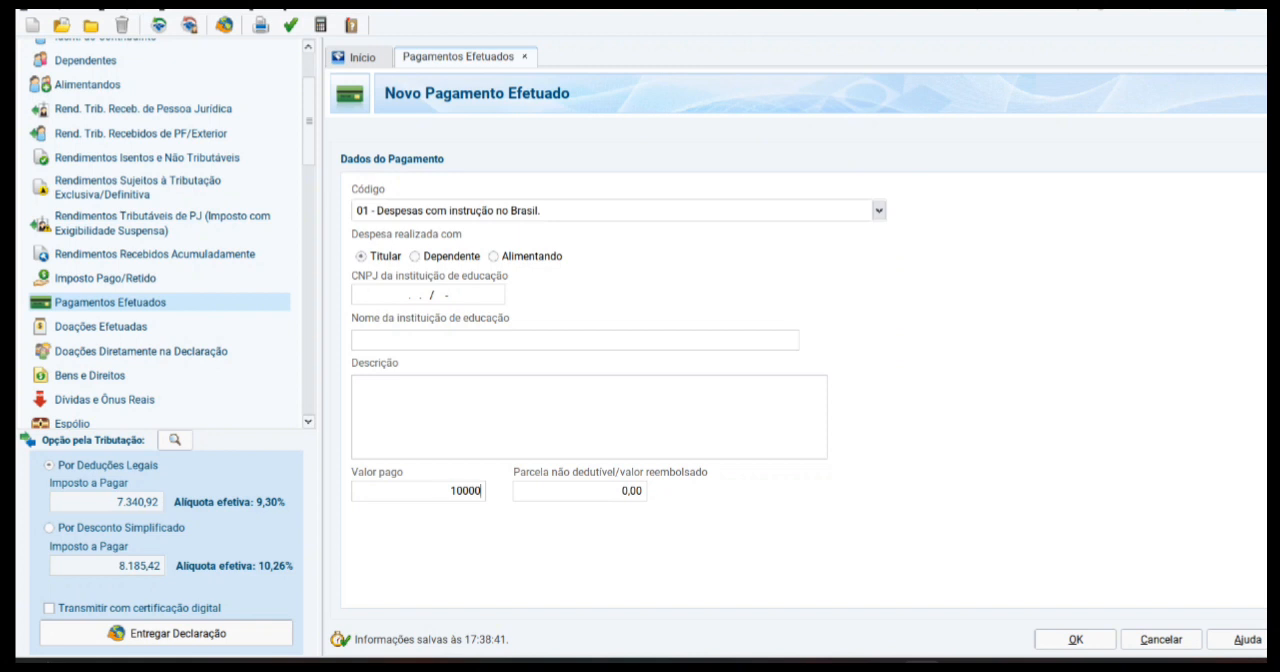
{"action": "key", "text": "Tab"}
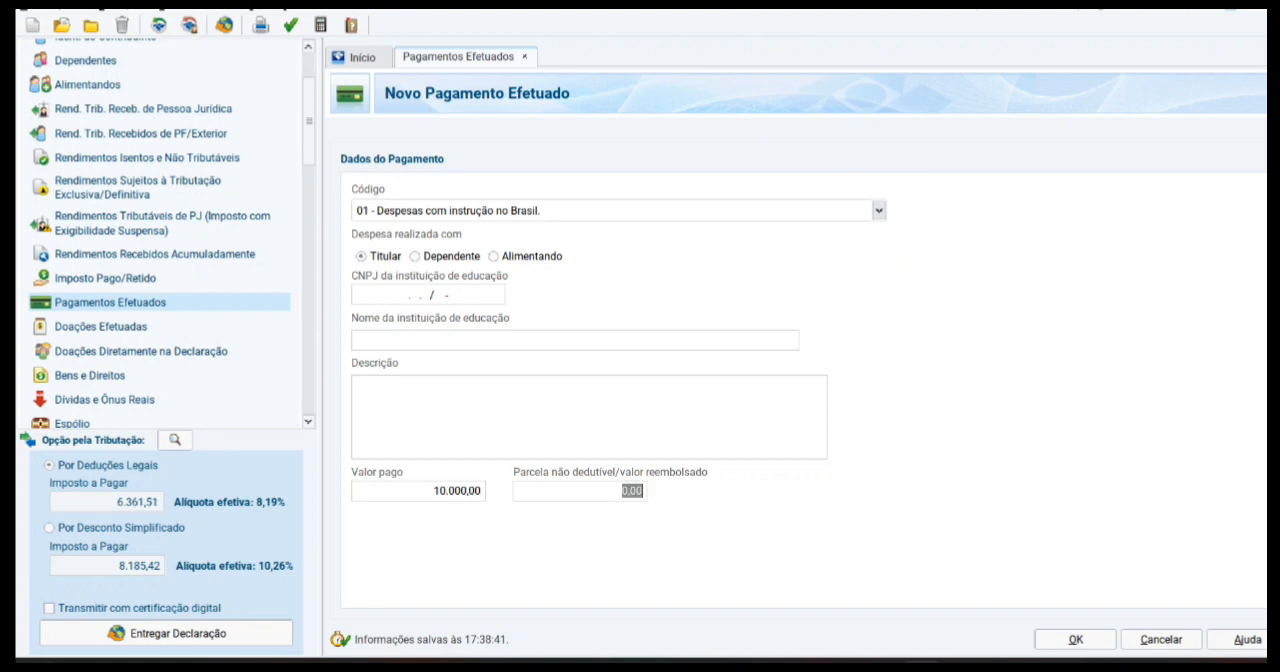
{"action": "key", "text": "Return"}
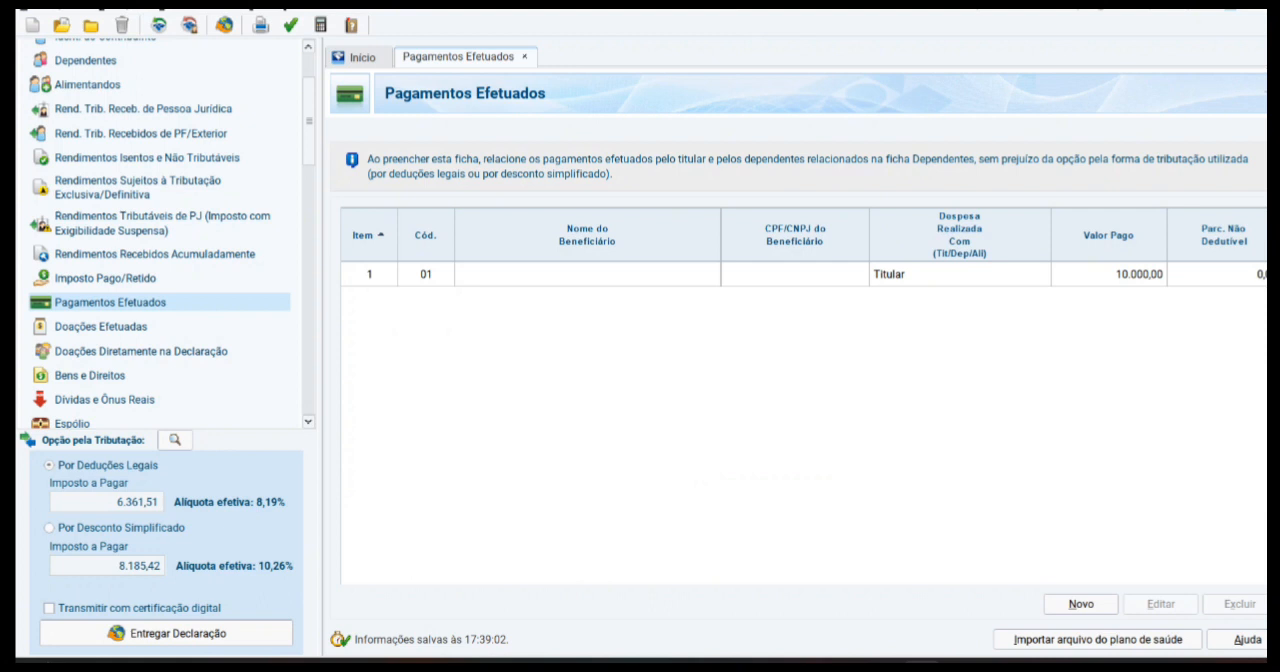
Step: Start another payment and set its code to 22 - Hospitais, clínicas e laboratórios no exterior
{"action": "left_click", "coordinate": [1081, 604]}
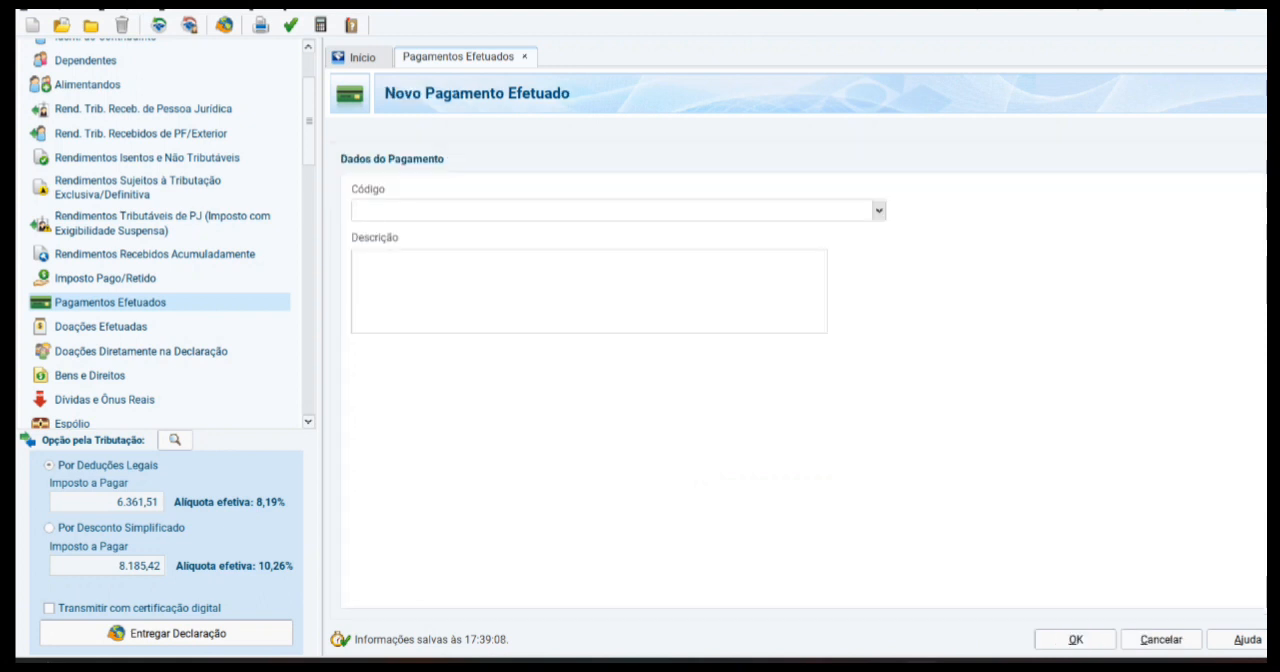
{"action": "left_click", "coordinate": [879, 210]}
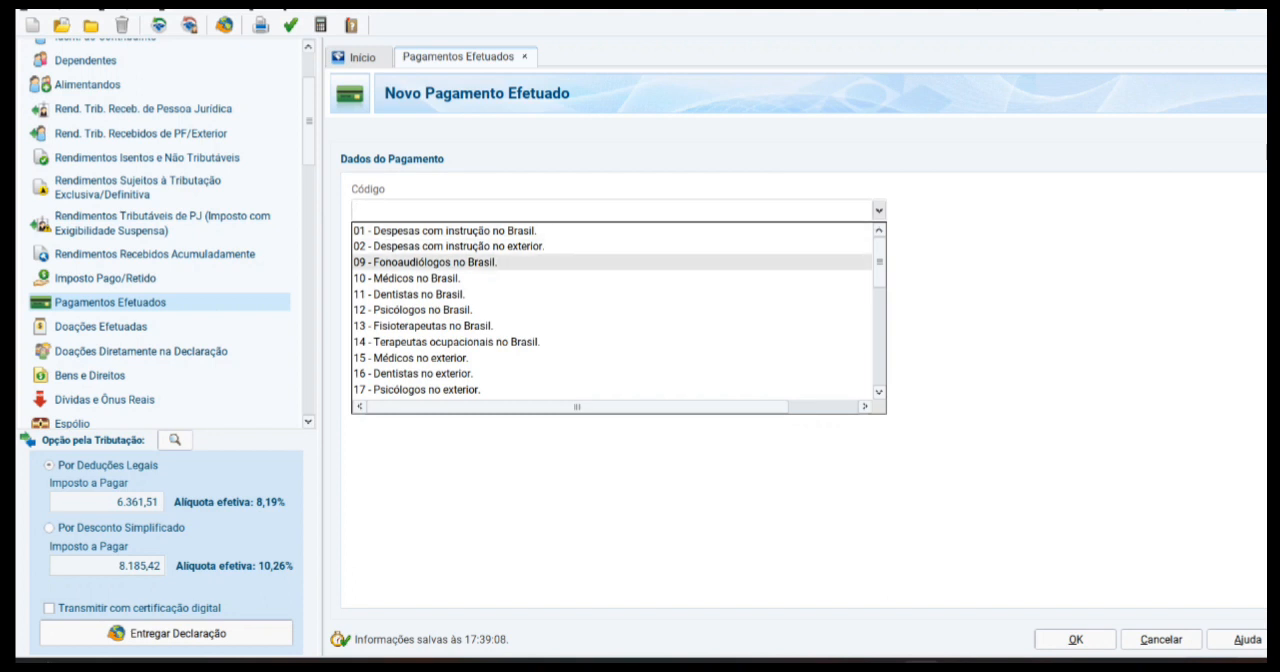
{"action": "left_click", "coordinate": [410, 278]}
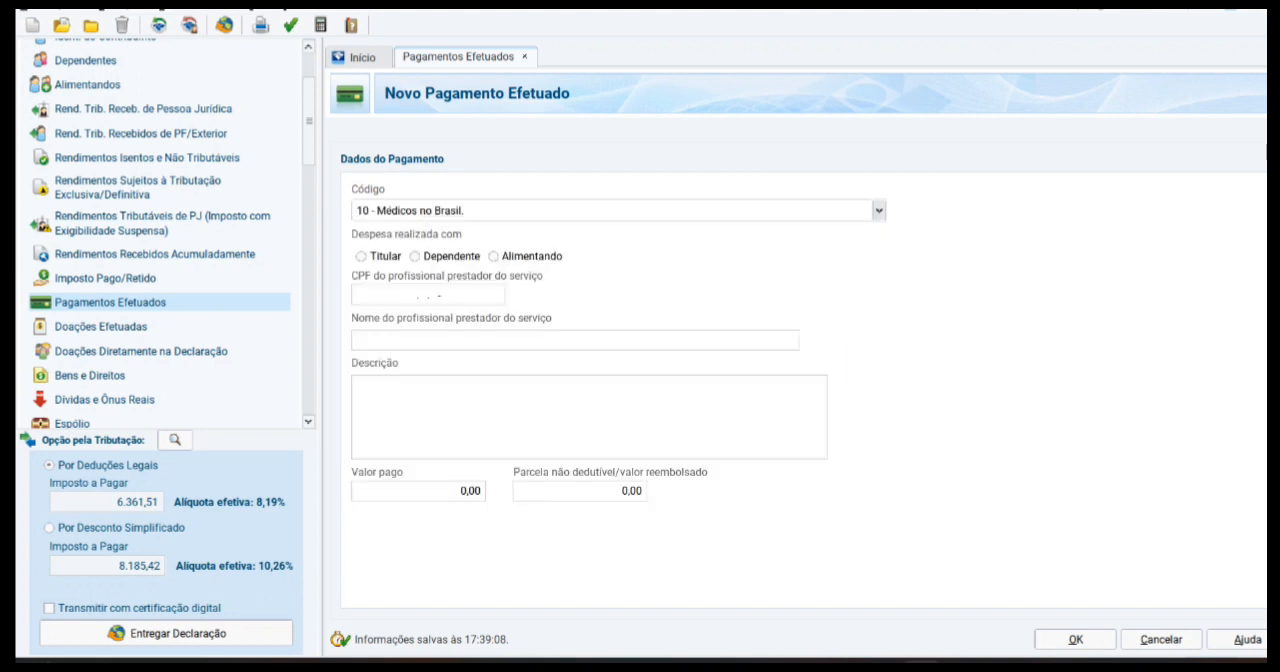
{"action": "left_click", "coordinate": [879, 210]}
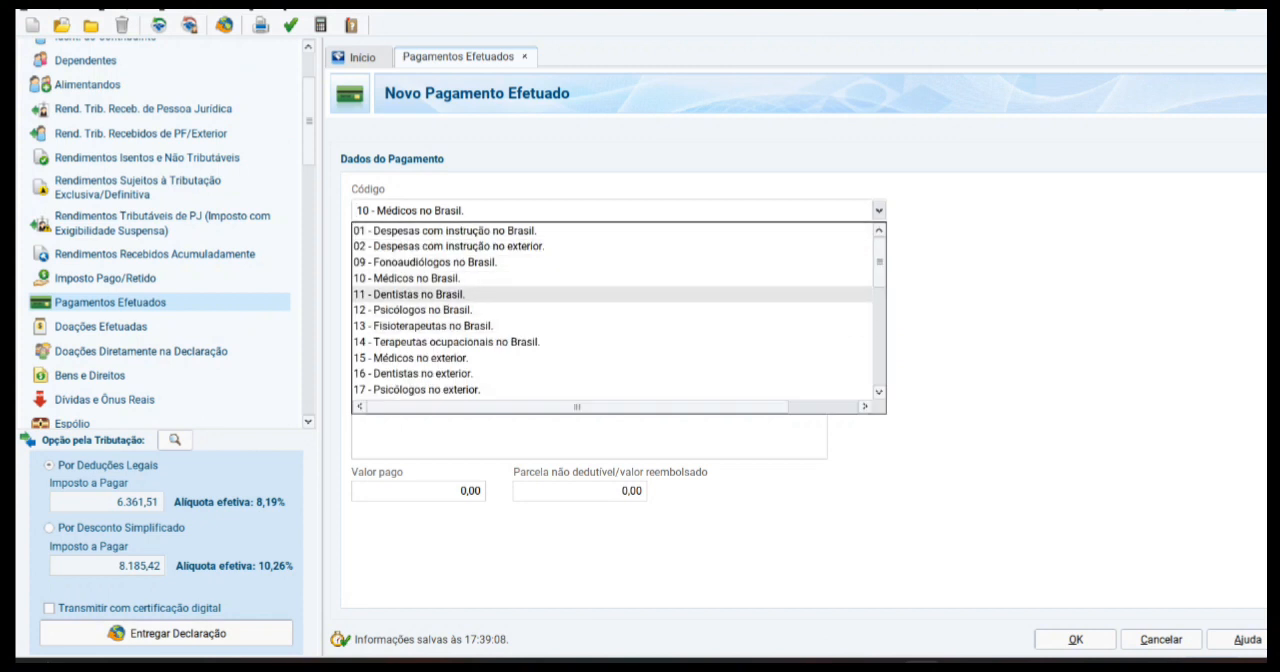
{"action": "scroll", "coordinate": [612, 310], "scroll_direction": "down", "scroll_amount": 1}
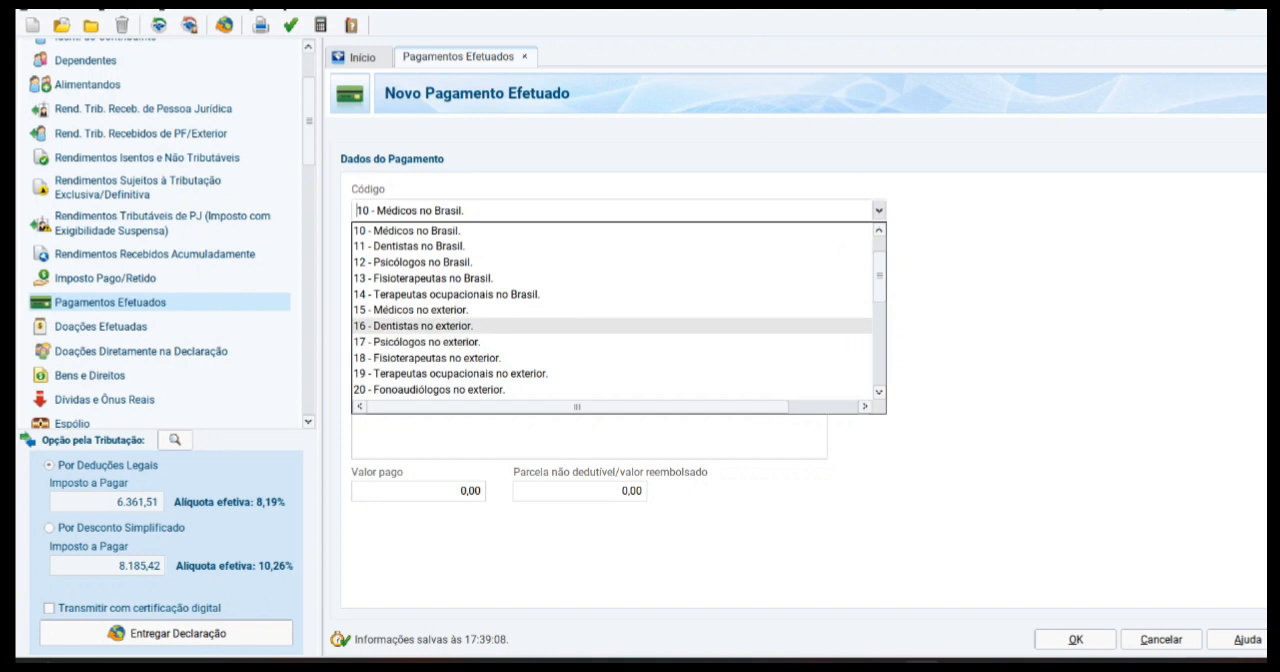
{"action": "scroll", "coordinate": [612, 310], "scroll_direction": "down", "scroll_amount": 2}
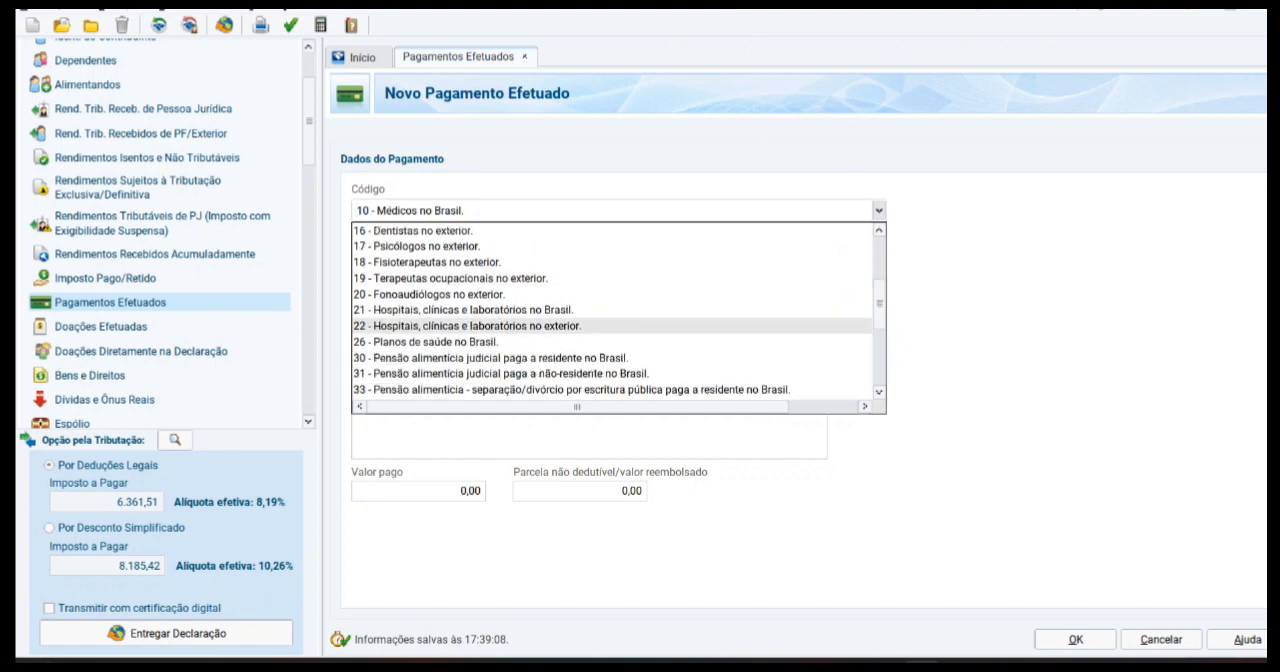
{"action": "left_click", "coordinate": [612, 325]}
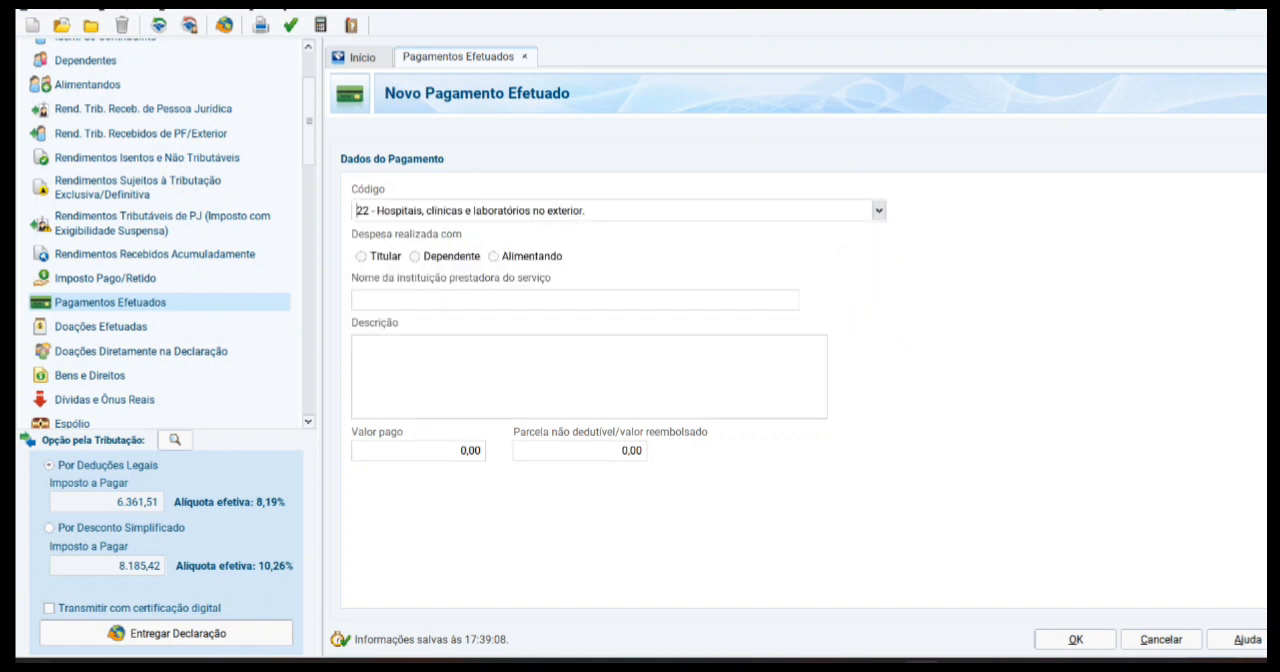
Step: Assign the hospital expense to a Dependente, set the Valor pago to 500,00 and save the payment
{"action": "left_click", "coordinate": [415, 257]}
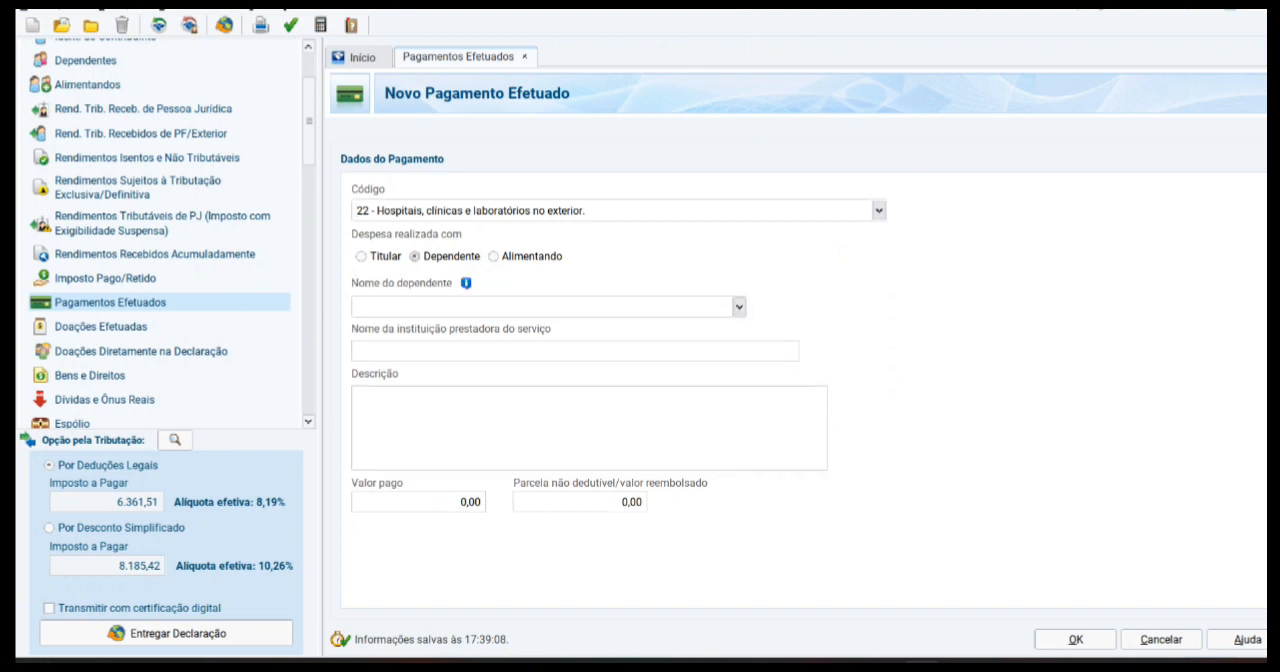
{"action": "left_click", "coordinate": [739, 307]}
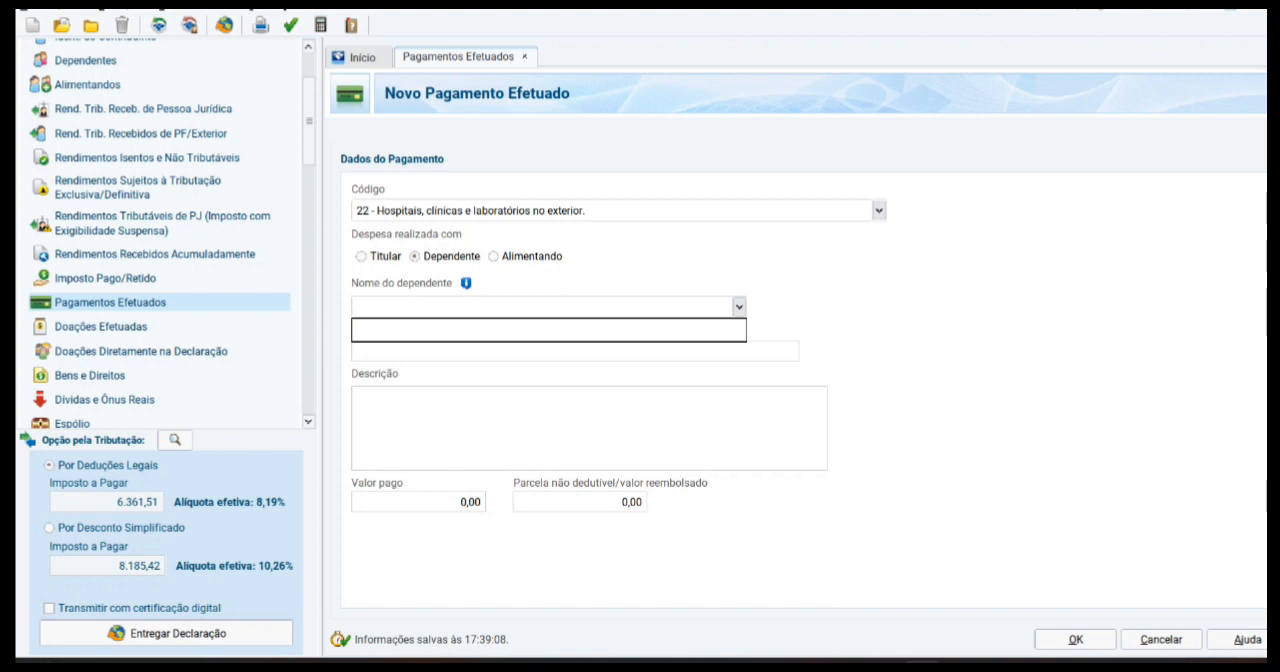
{"action": "key", "text": "Escape"}
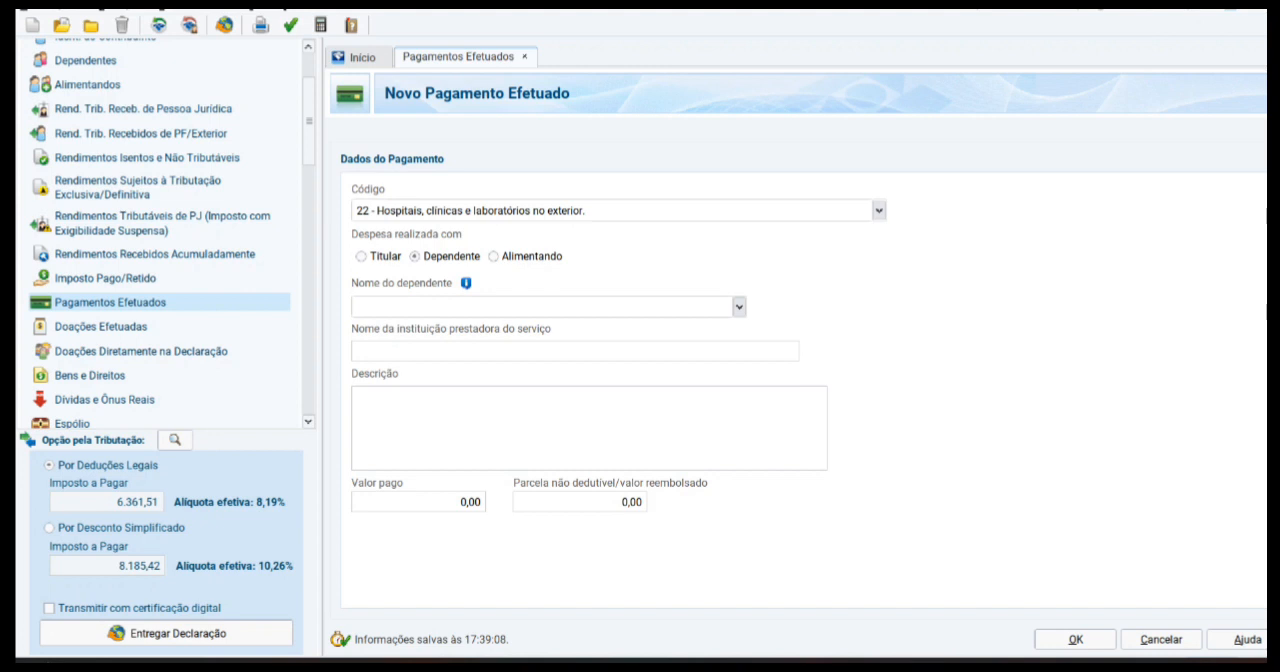
{"action": "left_click", "coordinate": [420, 502]}
{"action": "type", "text": "500"}
{"action": "key", "text": "Tab"}
{"action": "key", "text": "Return"}
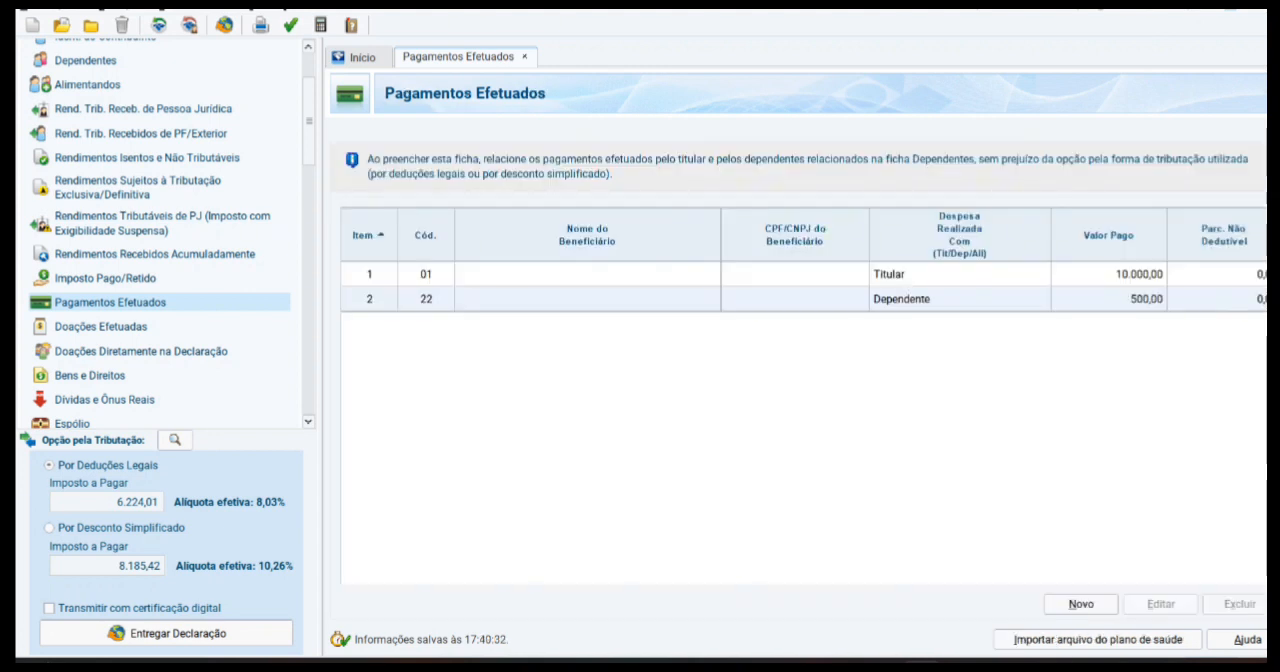
Step: Change the code of the 10.000,00 payment to 21 - Hospitais, clínicas e laboratórios no Brasil and save it
{"action": "double_click", "coordinate": [800, 274]}
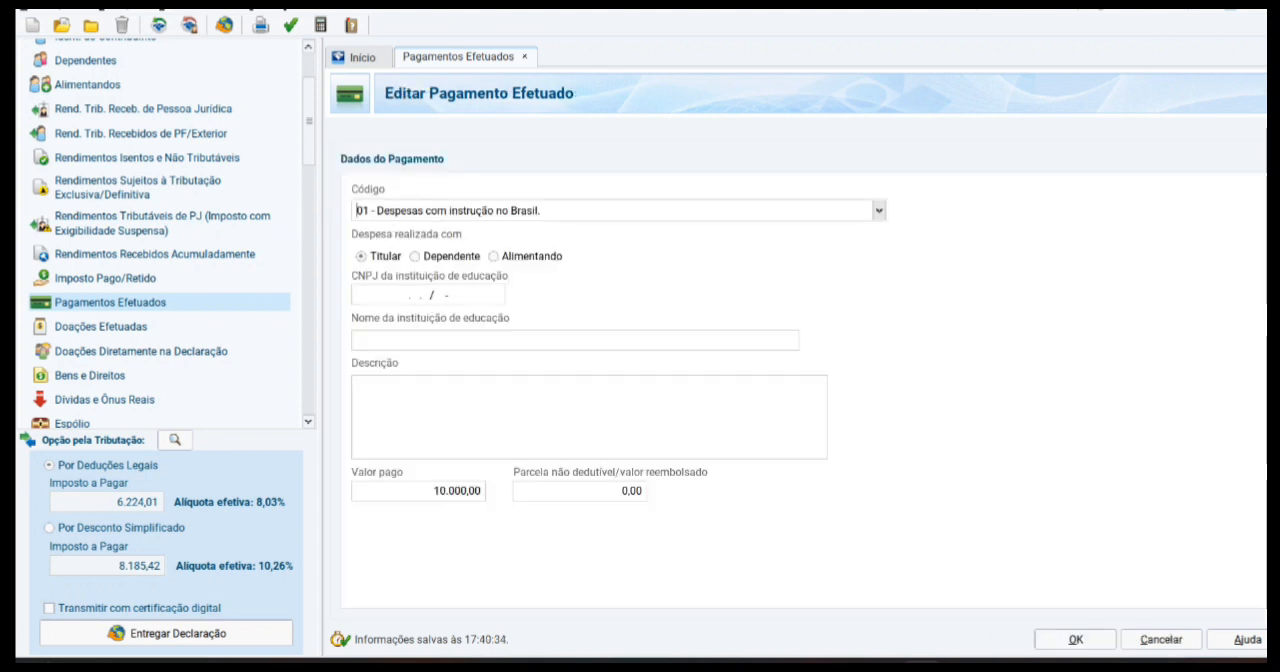
{"action": "left_click", "coordinate": [428, 295]}
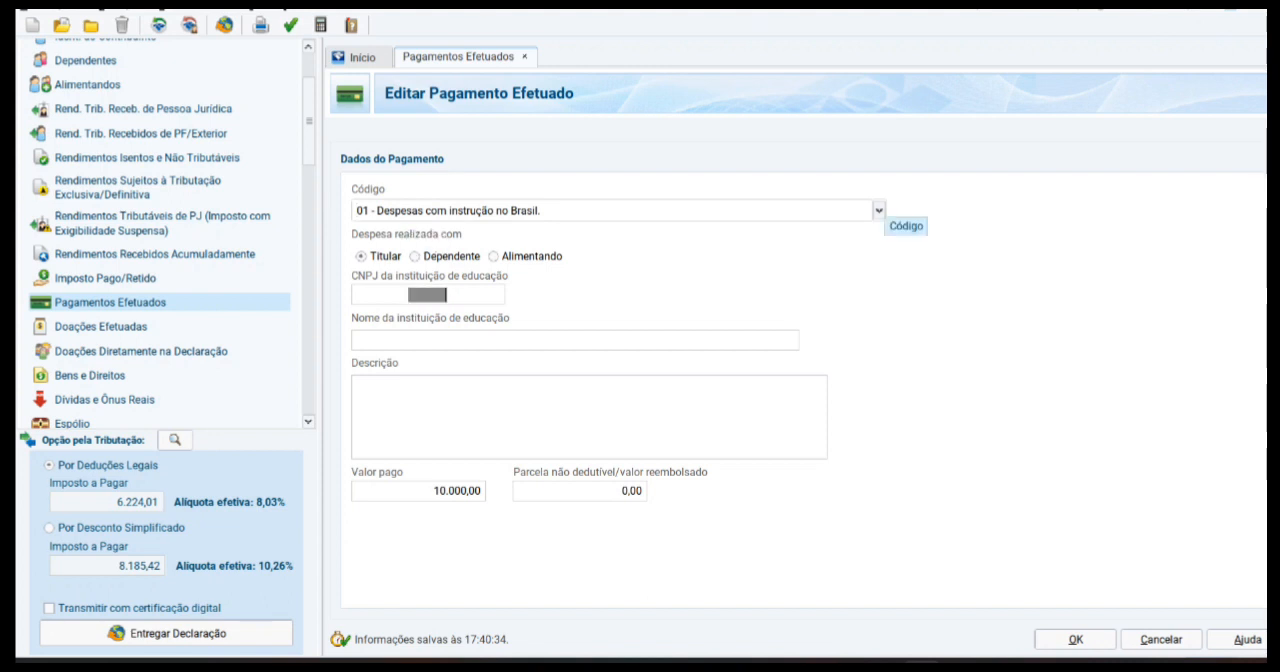
{"action": "left_click", "coordinate": [879, 211]}
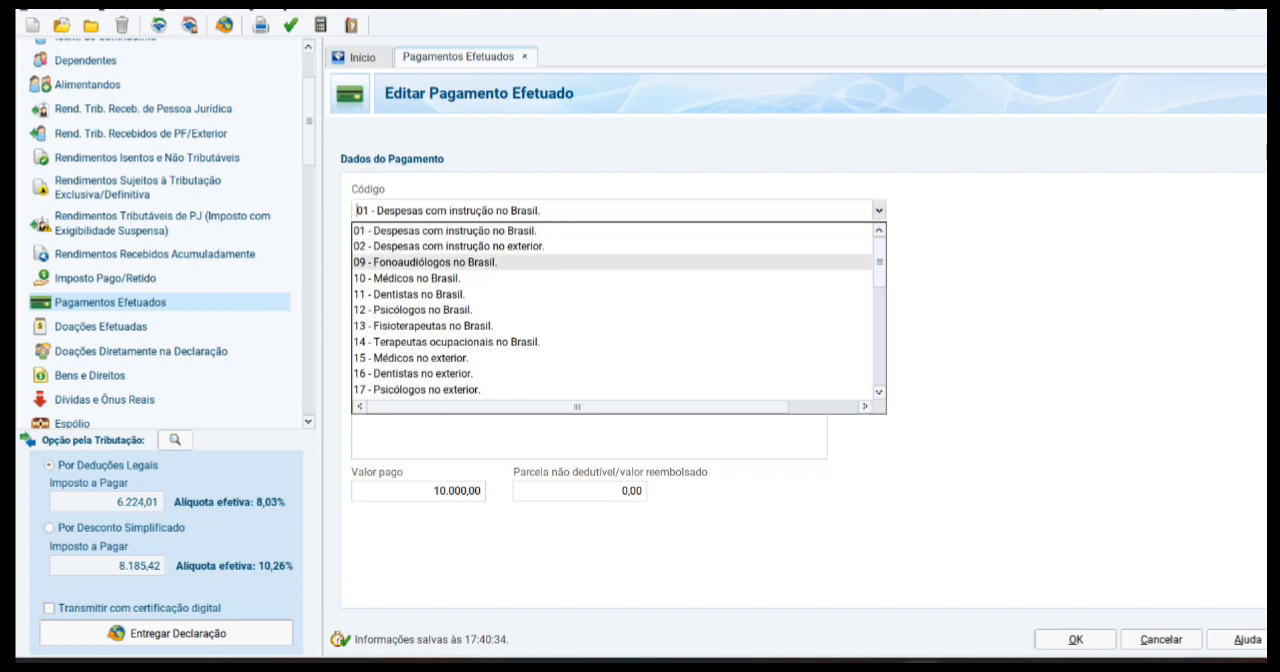
{"action": "left_click", "coordinate": [600, 262]}
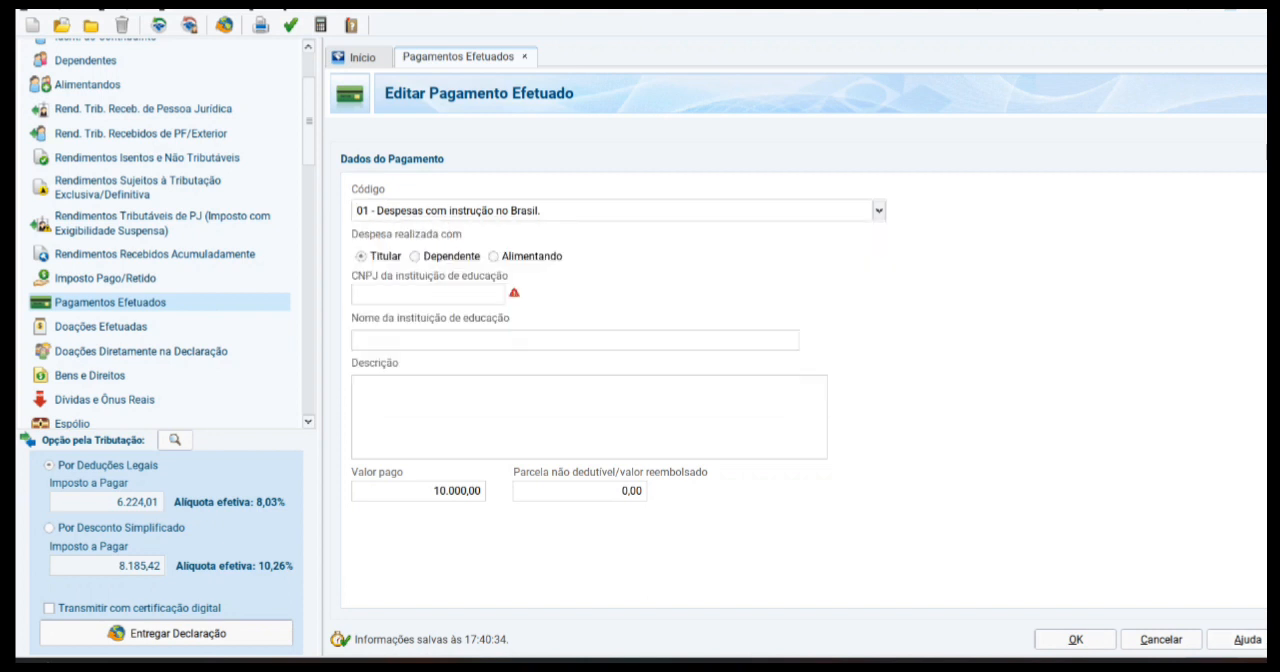
{"action": "left_click", "coordinate": [879, 210]}
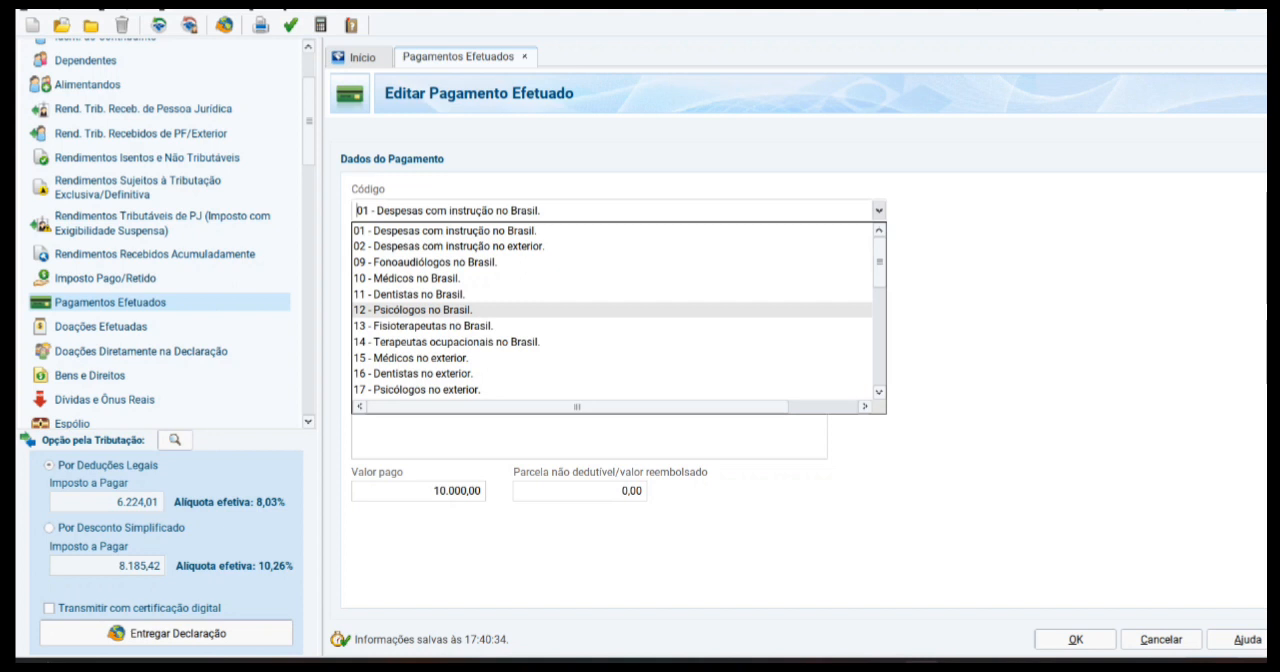
{"action": "scroll", "coordinate": [615, 310], "scroll_direction": "down", "scroll_amount": 2}
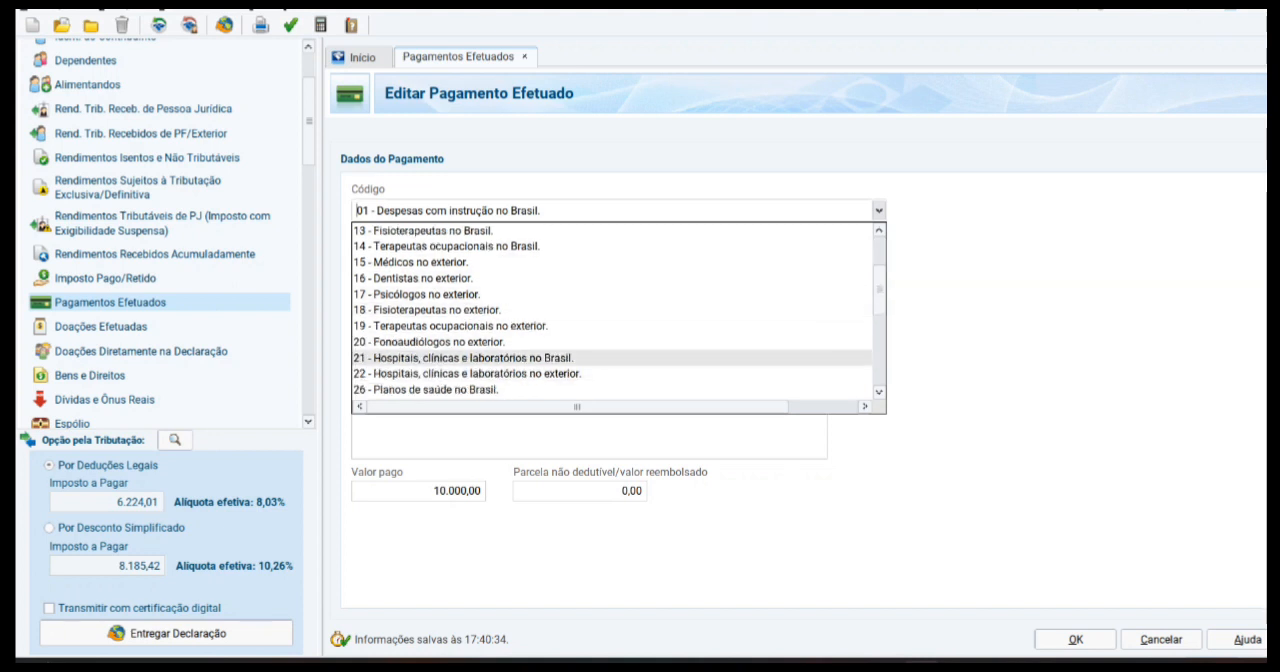
{"action": "left_click", "coordinate": [463, 358]}
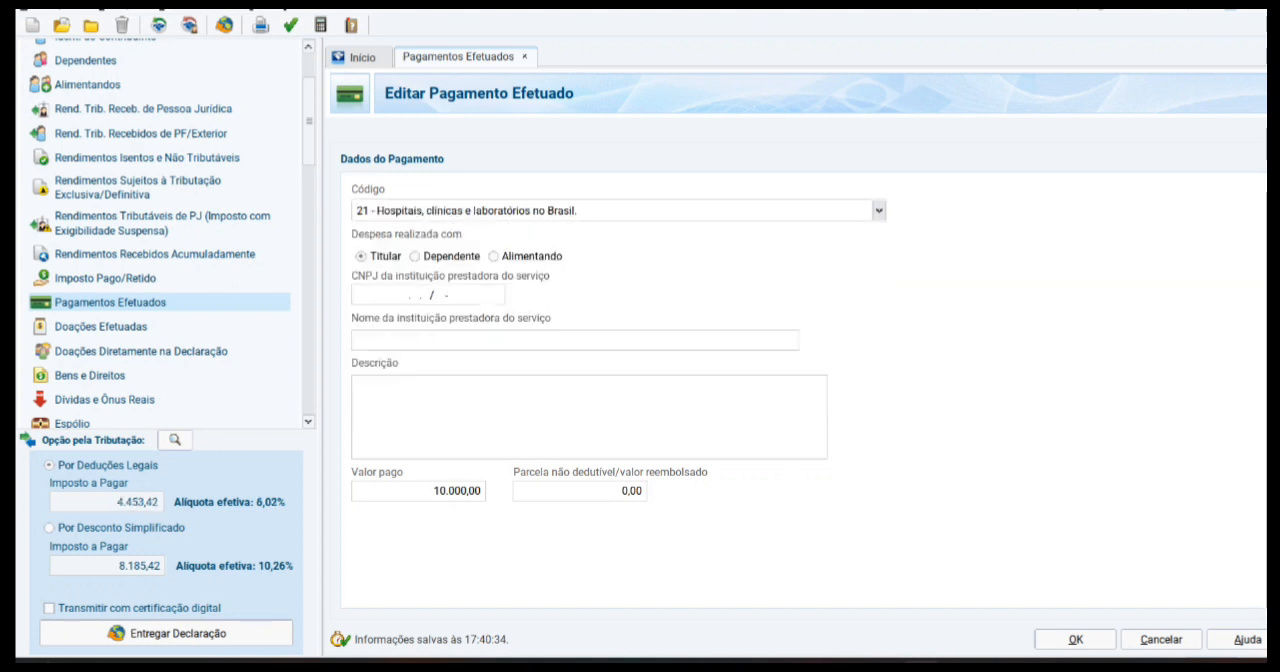
{"action": "left_click", "coordinate": [1075, 639]}
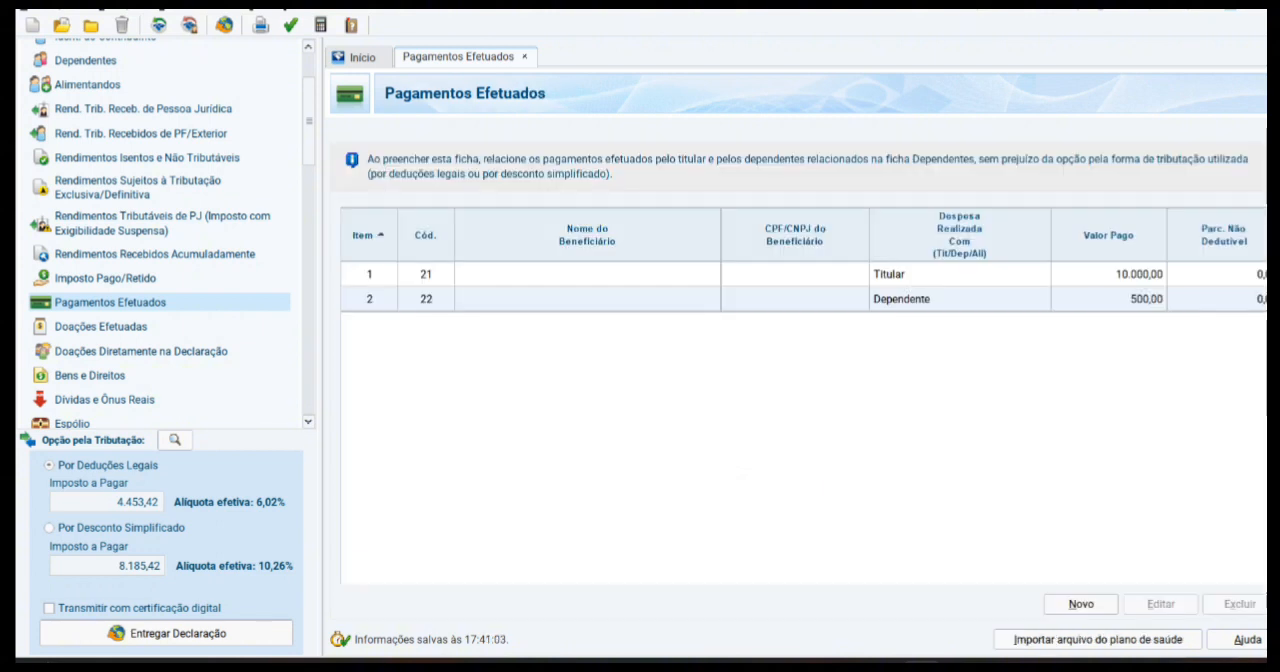
Step: Start a new asset in Bens e Direitos with group 01 - Bens Imóveis and code 12 - Casa
{"action": "left_click", "coordinate": [90, 376]}
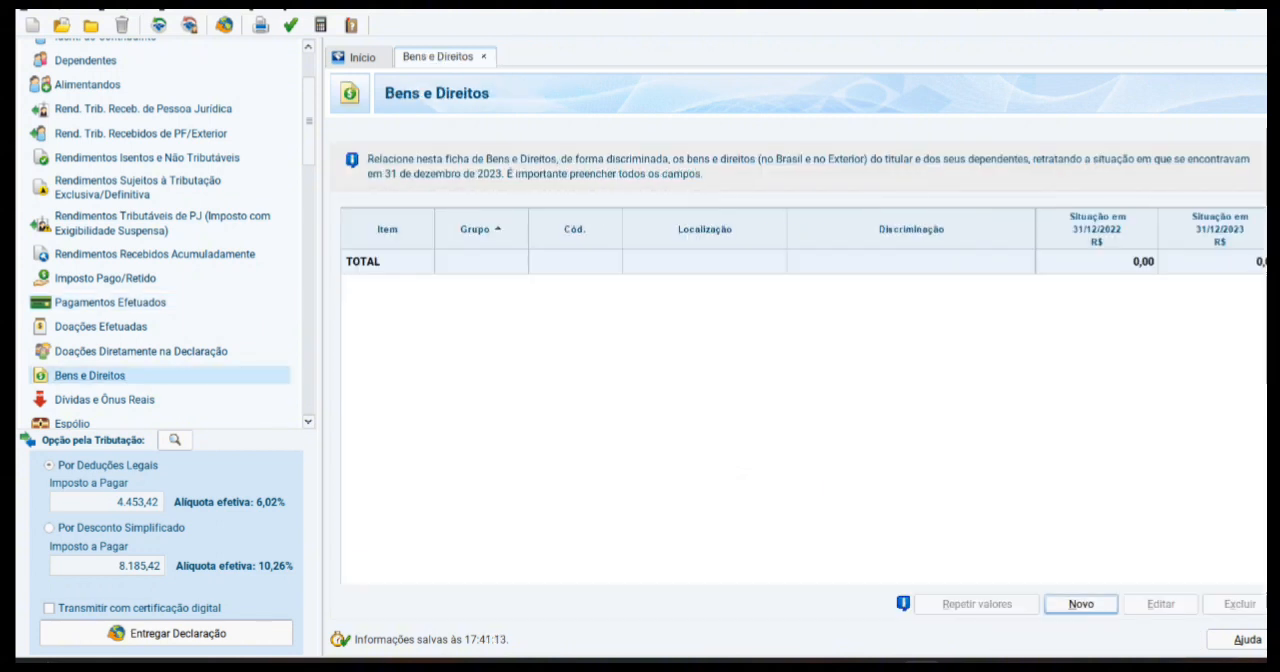
{"action": "left_click", "coordinate": [1081, 604]}
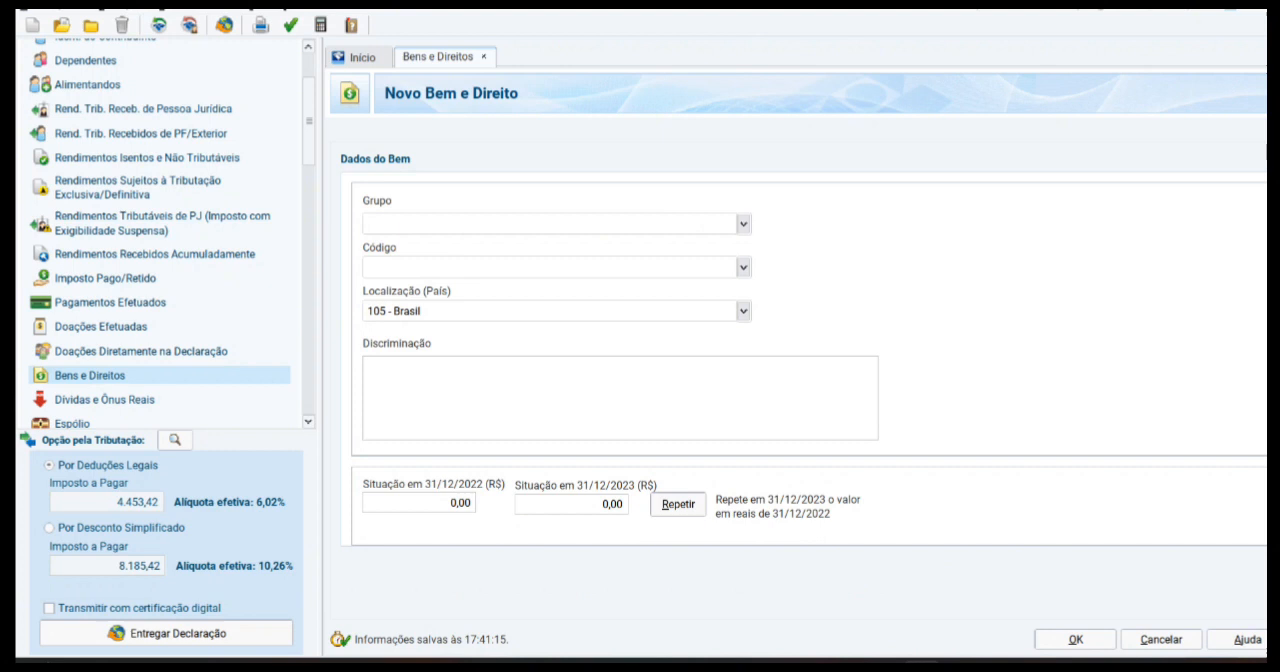
{"action": "left_click", "coordinate": [743, 224]}
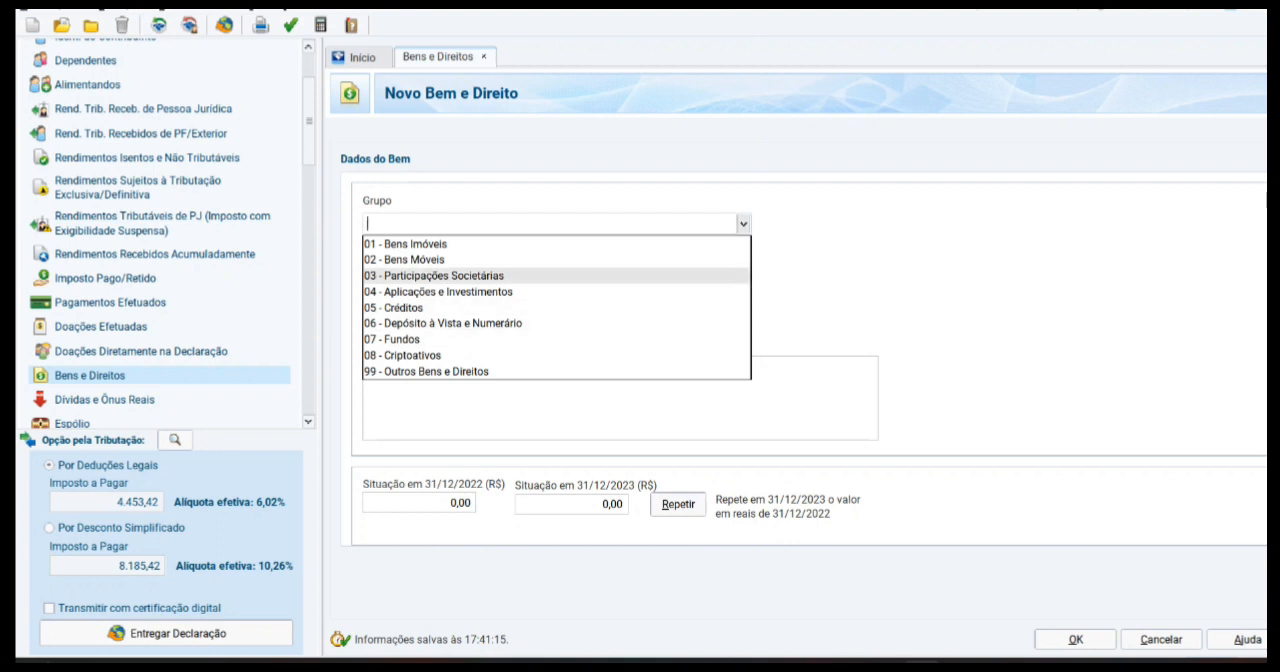
{"action": "left_click", "coordinate": [420, 244]}
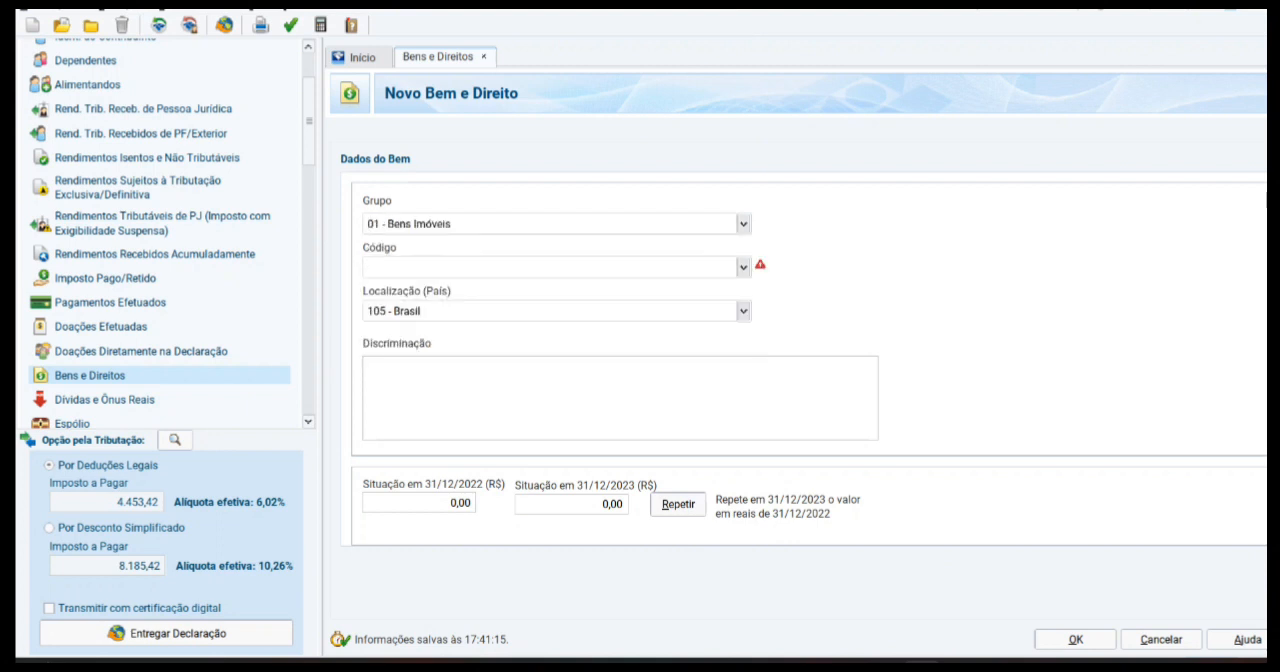
{"action": "left_click", "coordinate": [743, 267]}
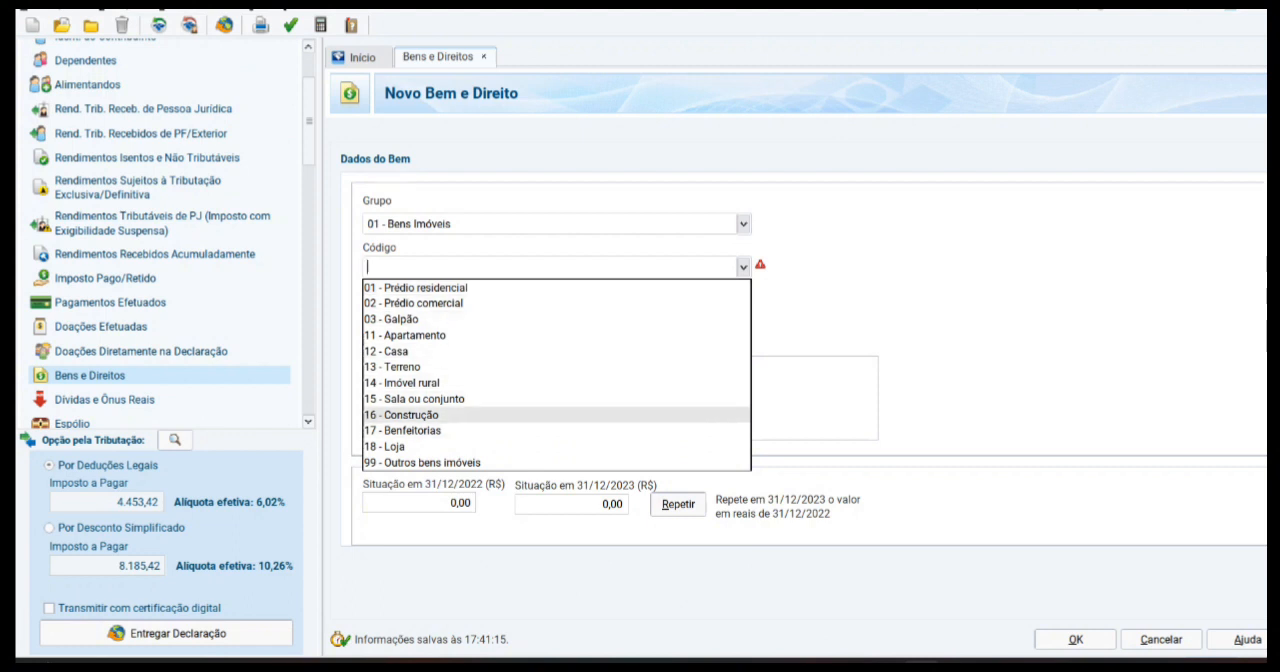
{"action": "left_click", "coordinate": [387, 351]}
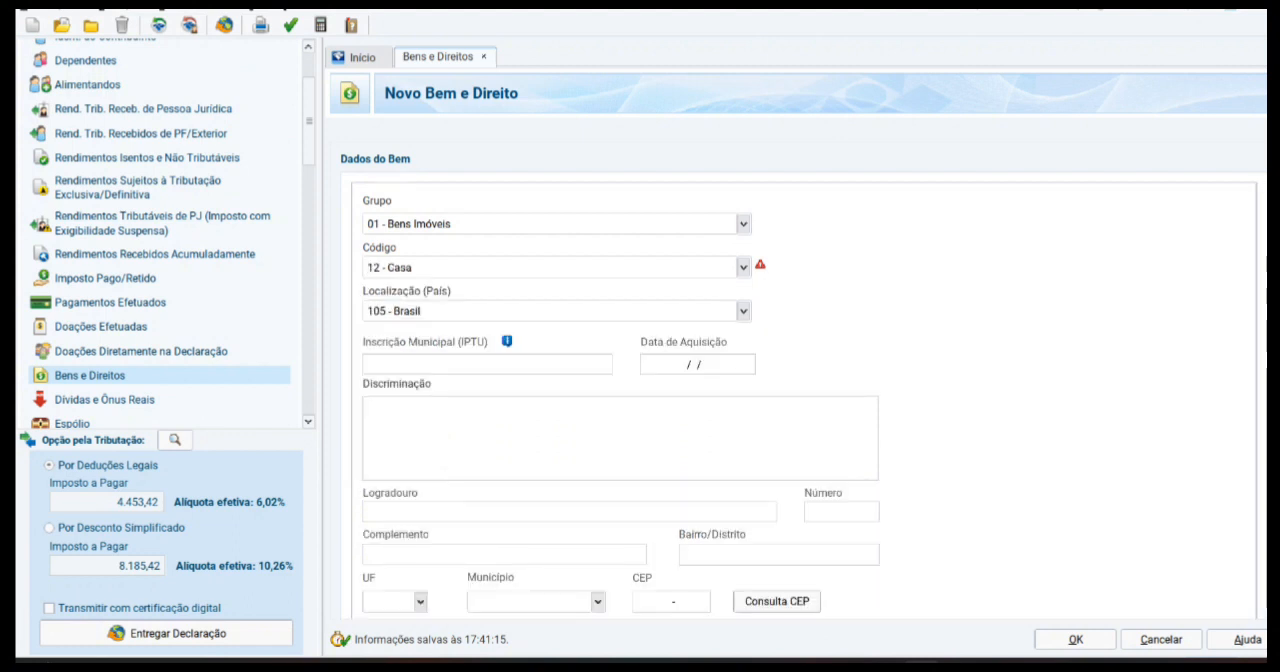
Step: Set the house's 31/12/2022 value to 6.000,00, repeat it for 31/12/2023 and save the asset
{"action": "left_click", "coordinate": [697, 364]}
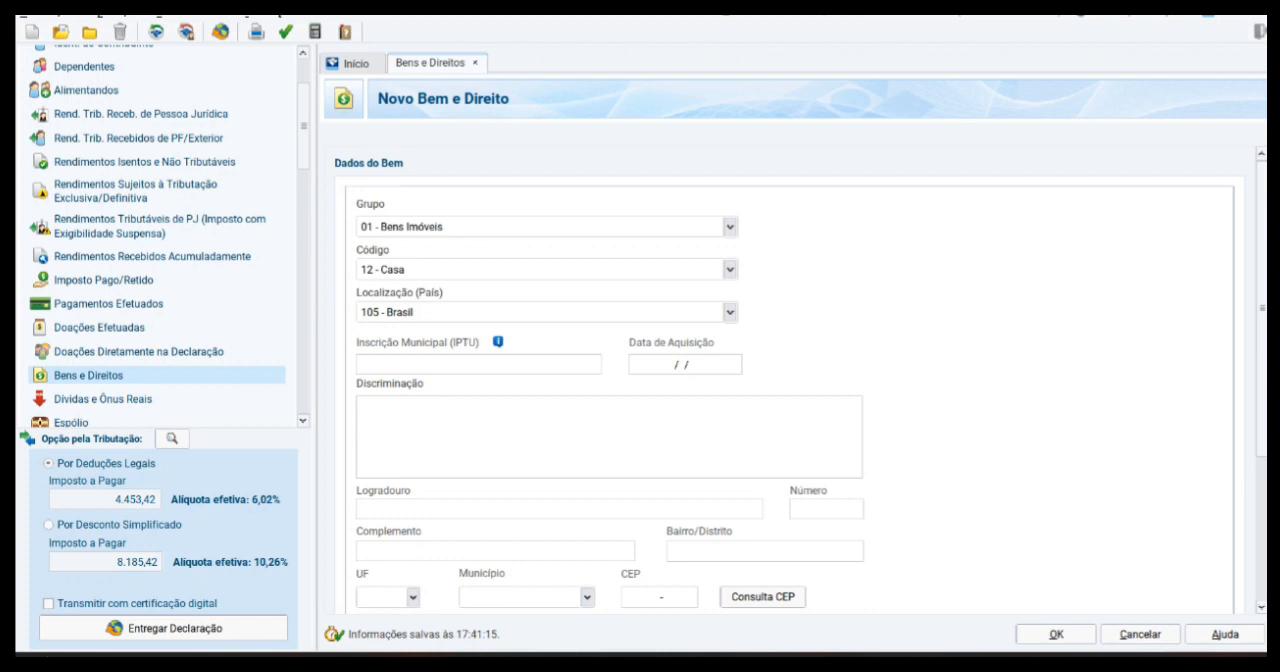
{"action": "scroll", "coordinate": [790, 400], "scroll_direction": "down", "scroll_amount": 1}
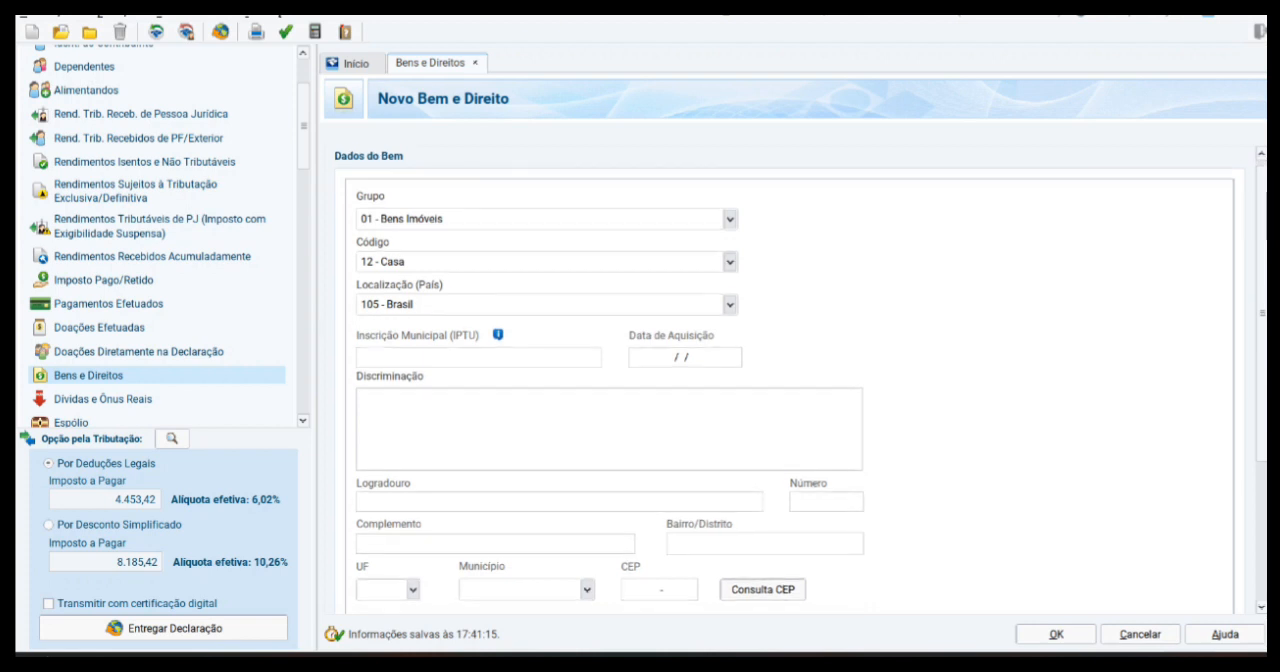
{"action": "scroll", "coordinate": [790, 380], "scroll_direction": "down", "scroll_amount": 2}
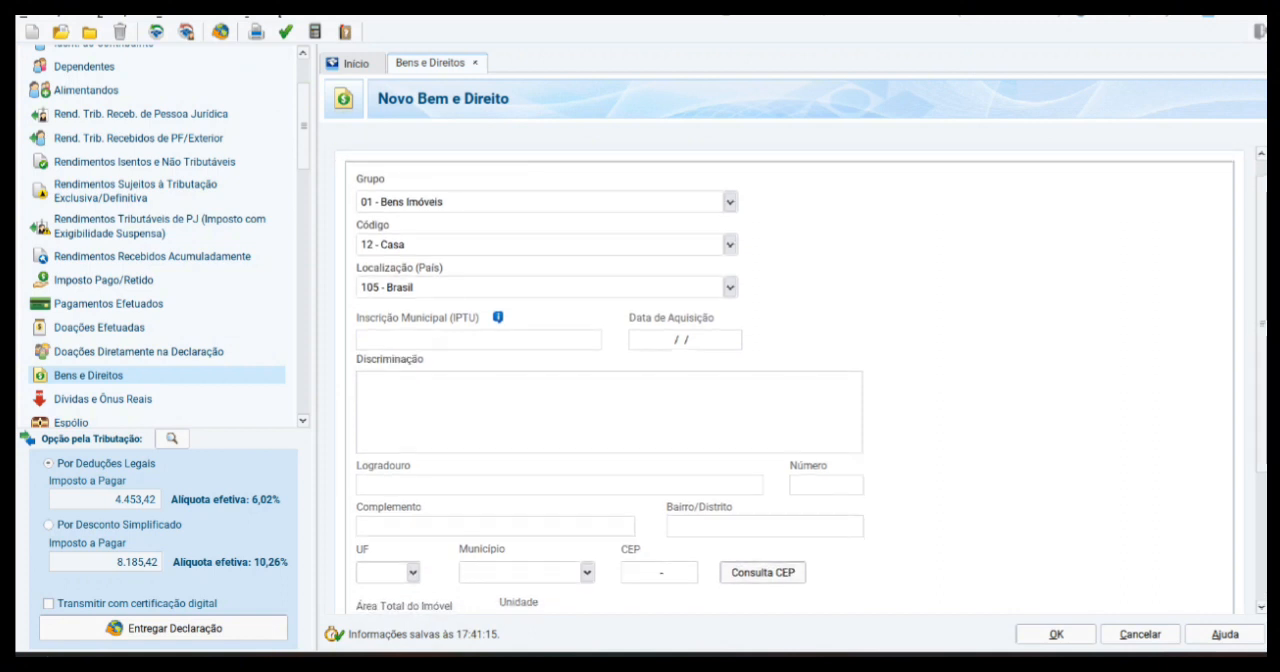
{"action": "scroll", "coordinate": [790, 380], "scroll_direction": "down", "scroll_amount": 5}
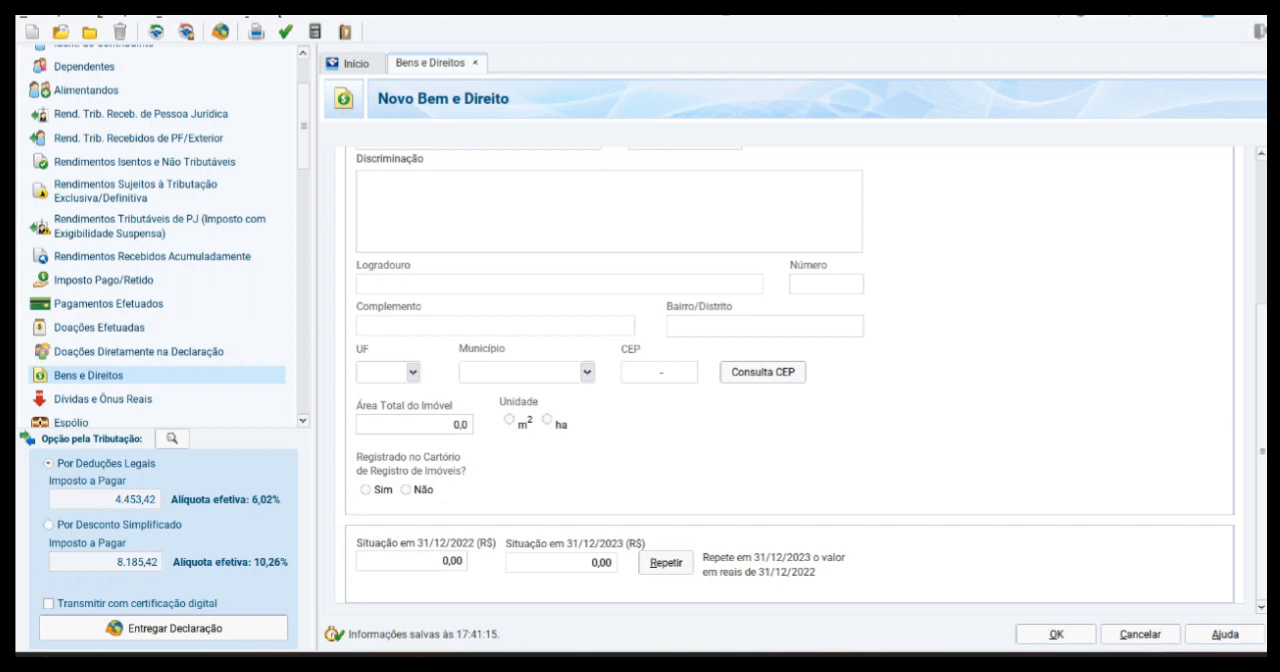
{"action": "left_click", "coordinate": [452, 561]}
{"action": "type", "text": "6000"}
{"action": "key", "text": "Tab"}
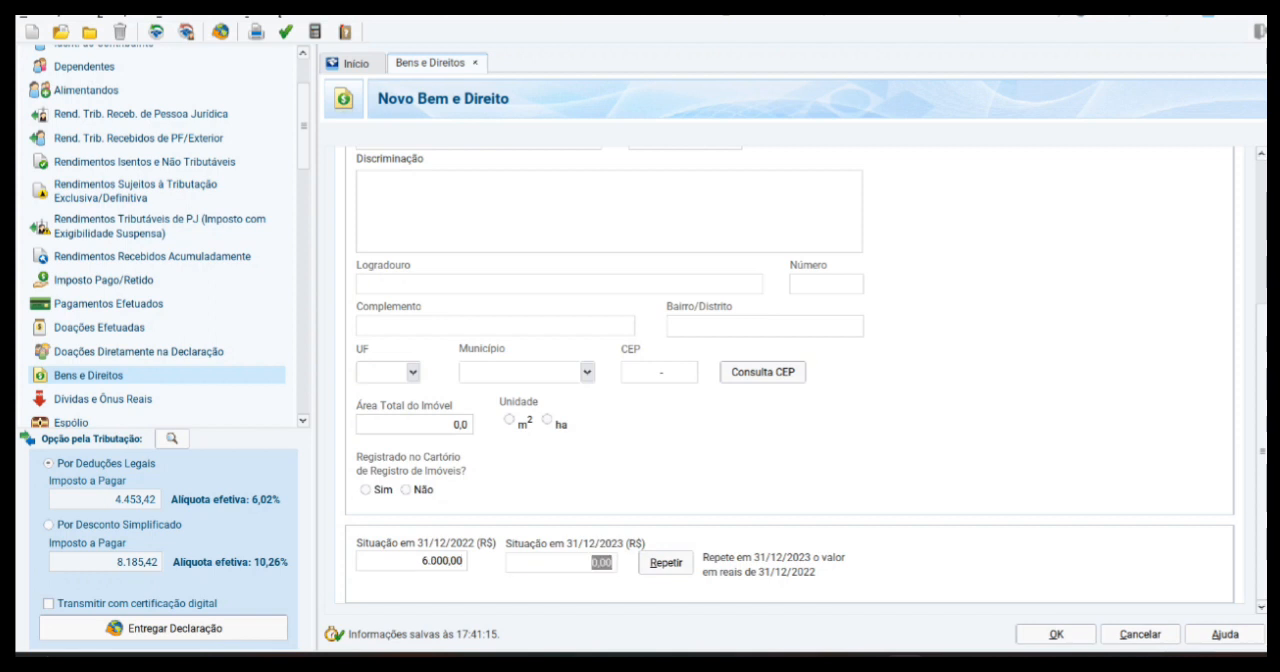
{"action": "left_click", "coordinate": [666, 563]}
{"action": "scroll", "coordinate": [790, 378], "scroll_direction": "up", "scroll_amount": 1}
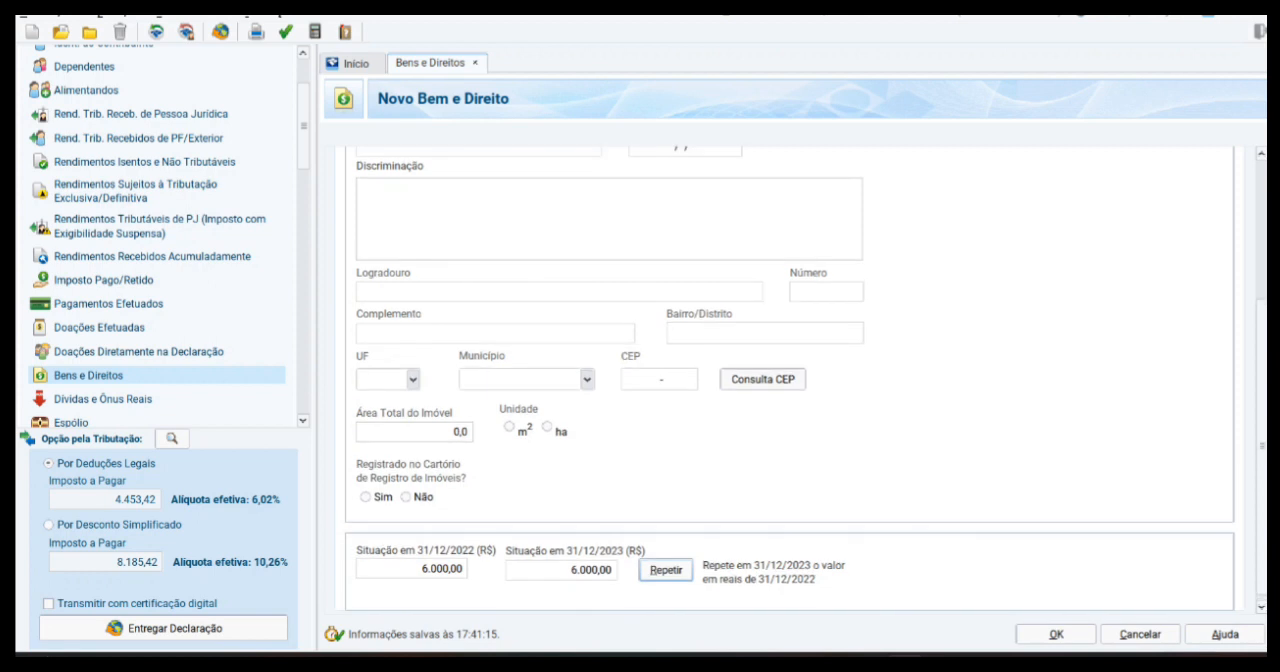
{"action": "scroll", "coordinate": [790, 380], "scroll_direction": "up", "scroll_amount": 5}
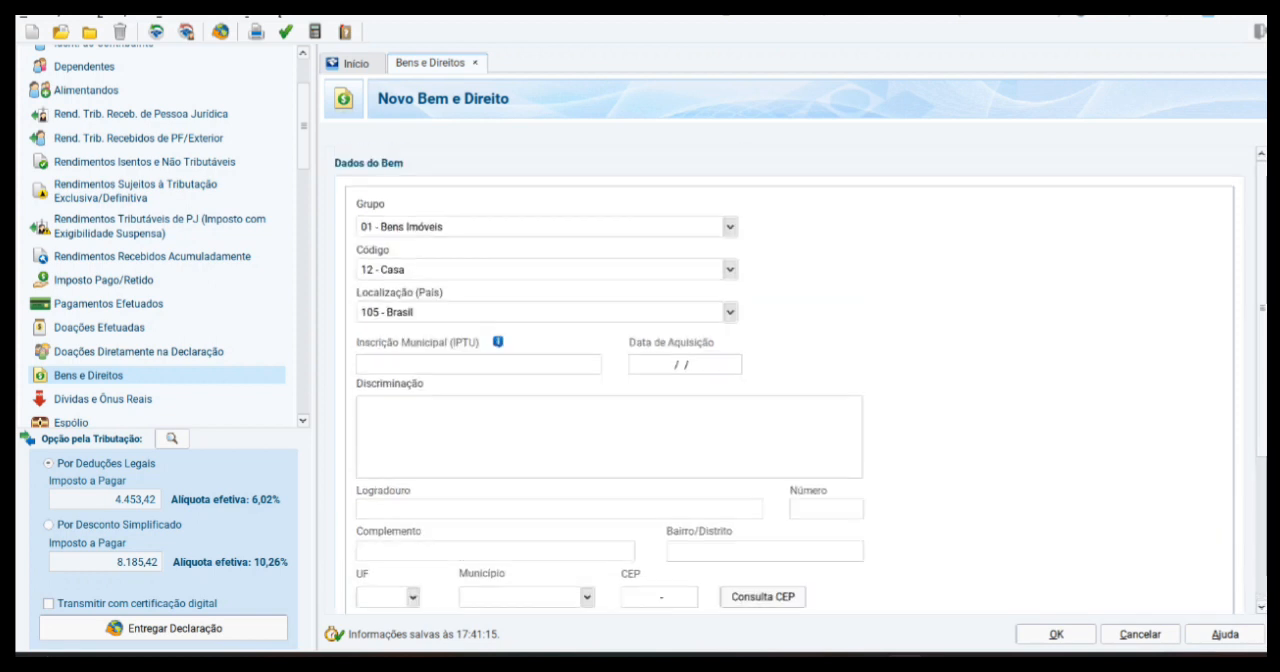
{"action": "left_click", "coordinate": [1056, 634]}
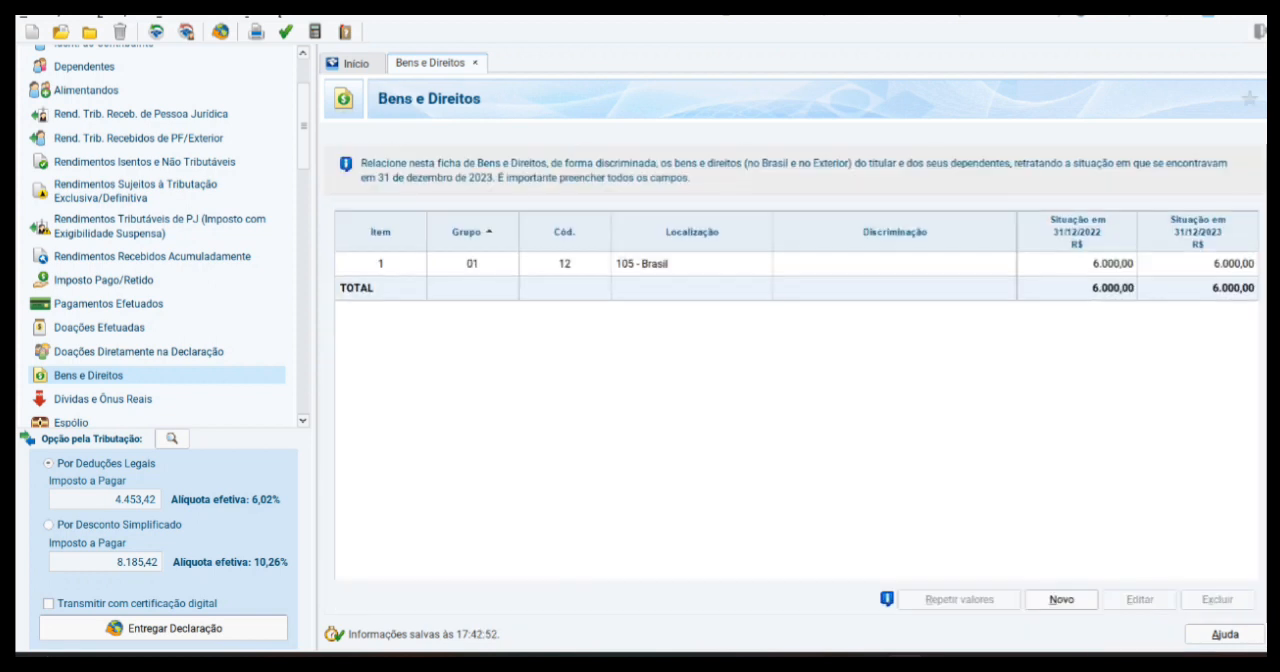
Step: Start another asset with group 02 - Bens Móveis and code 01 - Veículo automotor terrestre
{"action": "left_click", "coordinate": [1062, 600]}
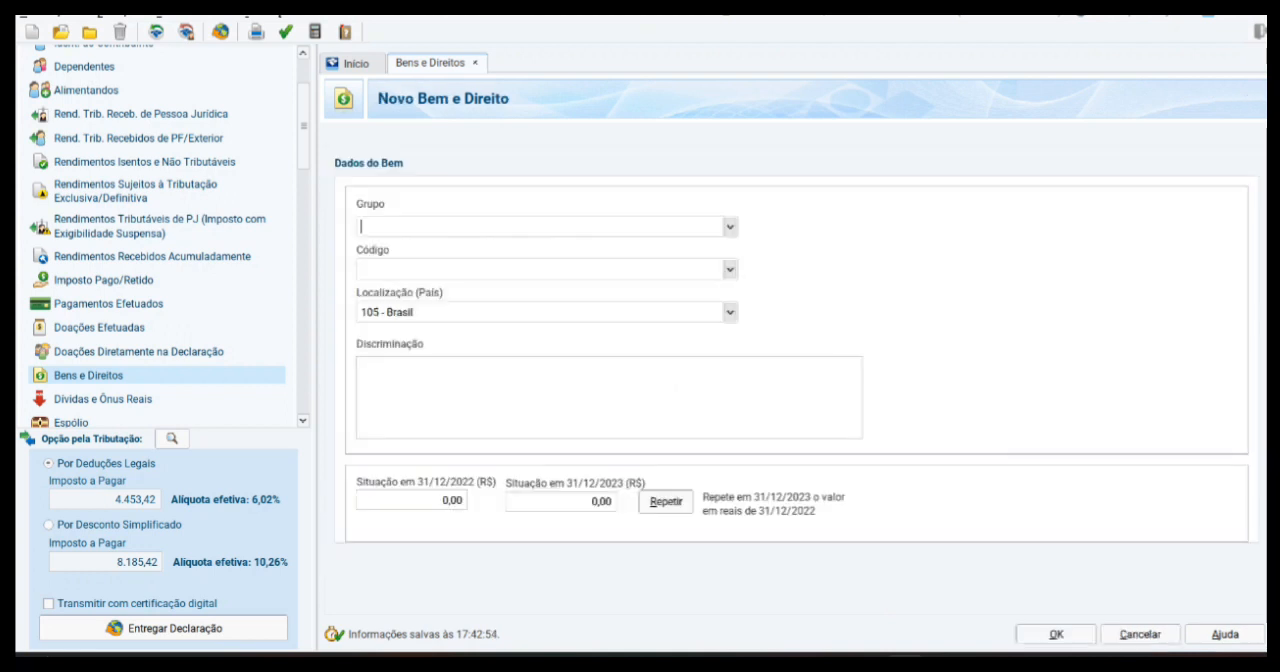
{"action": "left_click", "coordinate": [730, 227]}
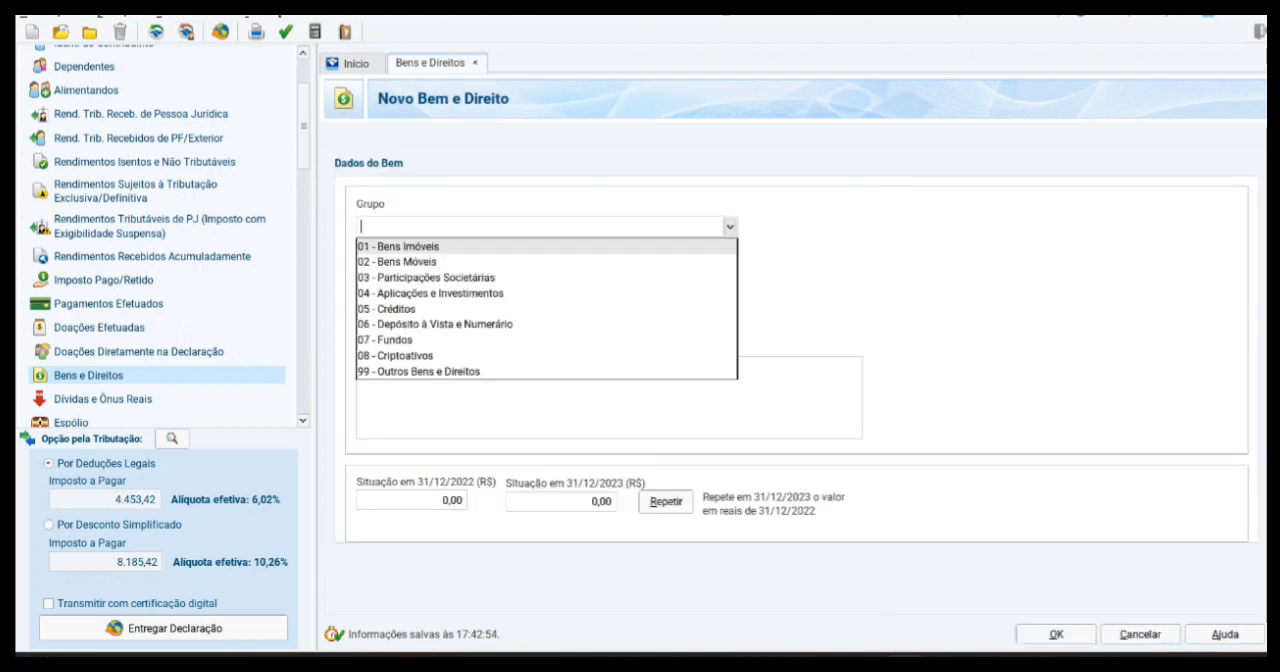
{"action": "left_click", "coordinate": [397, 261]}
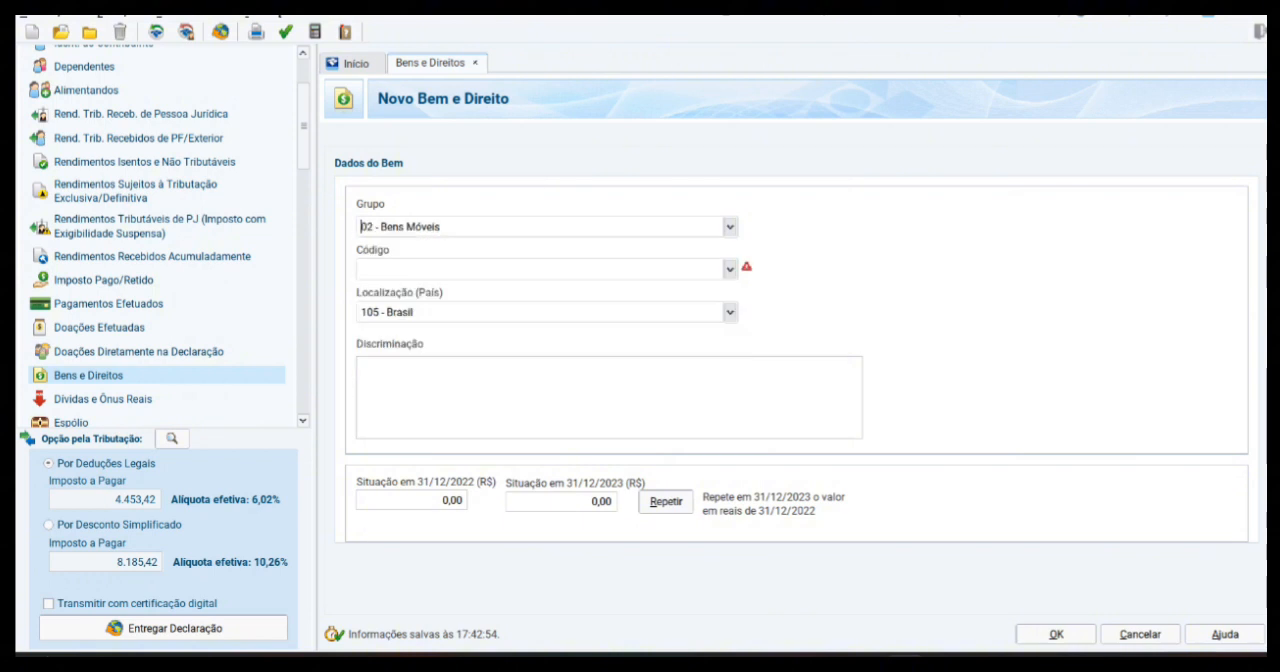
{"action": "left_click", "coordinate": [730, 268]}
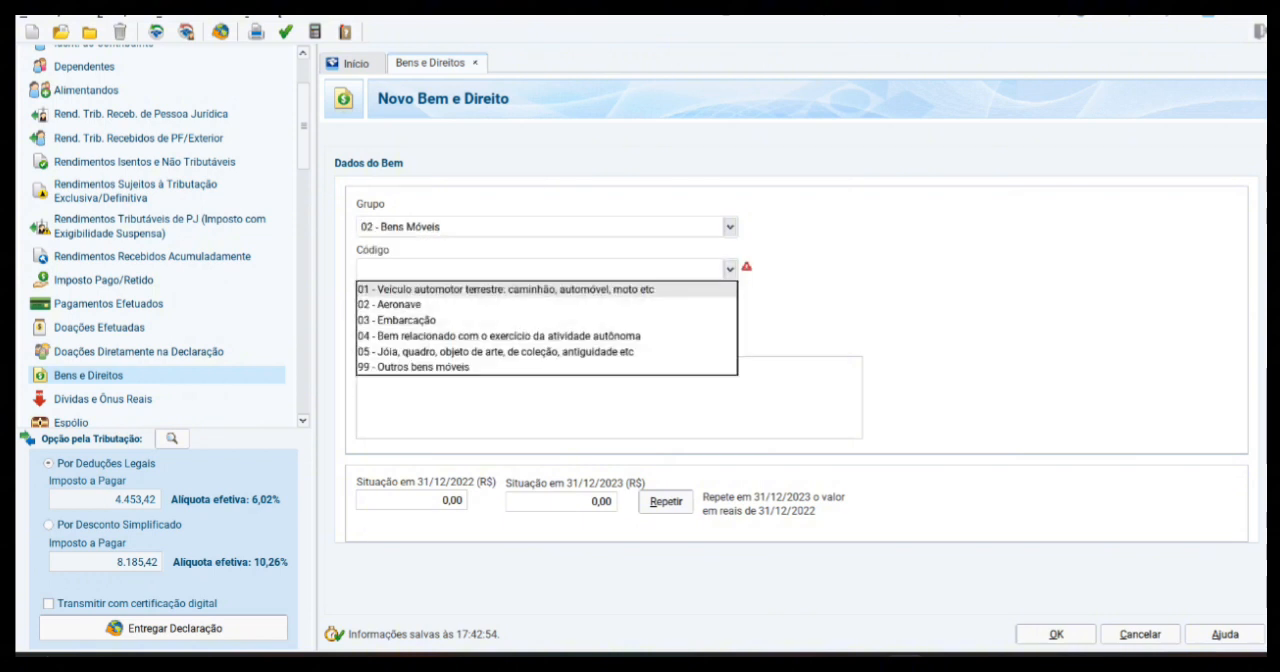
{"action": "left_click", "coordinate": [506, 290]}
{"action": "left_click", "coordinate": [479, 364]}
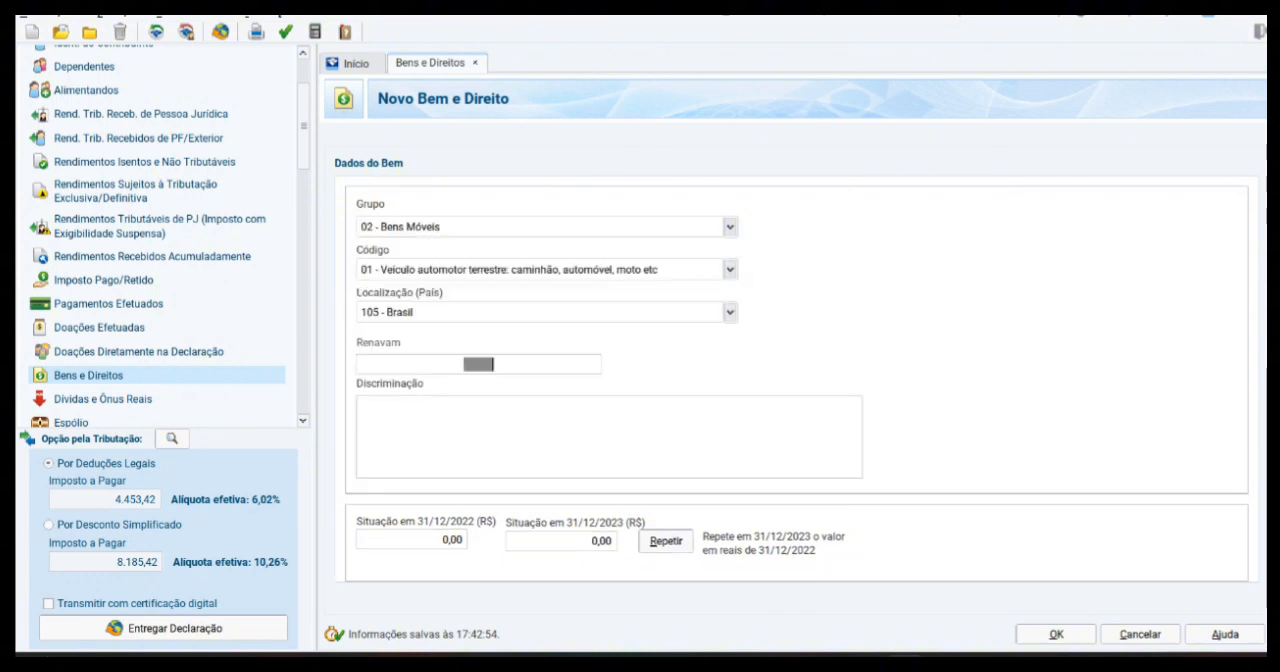
Step: Set the vehicle's 31/12/2022 value to 3.000,00, repeat it for 31/12/2023 and save the asset
{"action": "left_click", "coordinate": [412, 540]}
{"action": "type", "text": "3000"}
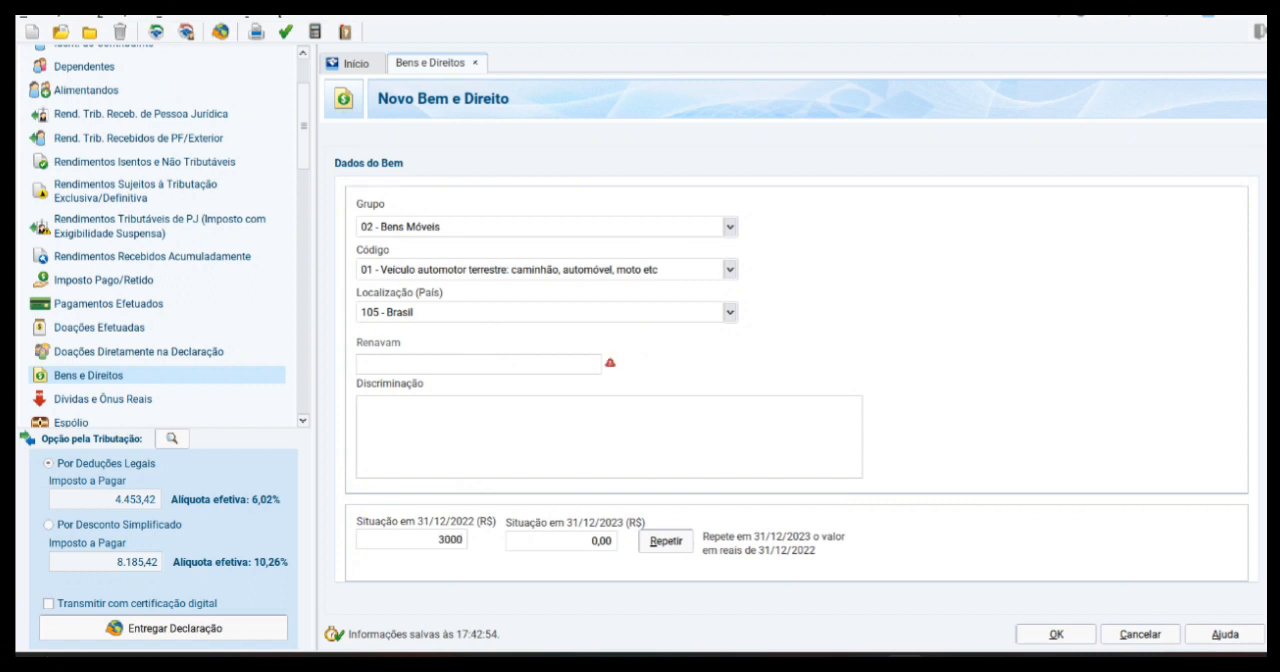
{"action": "key", "text": "Tab"}
{"action": "left_click", "coordinate": [666, 541]}
{"action": "left_click", "coordinate": [1056, 634]}
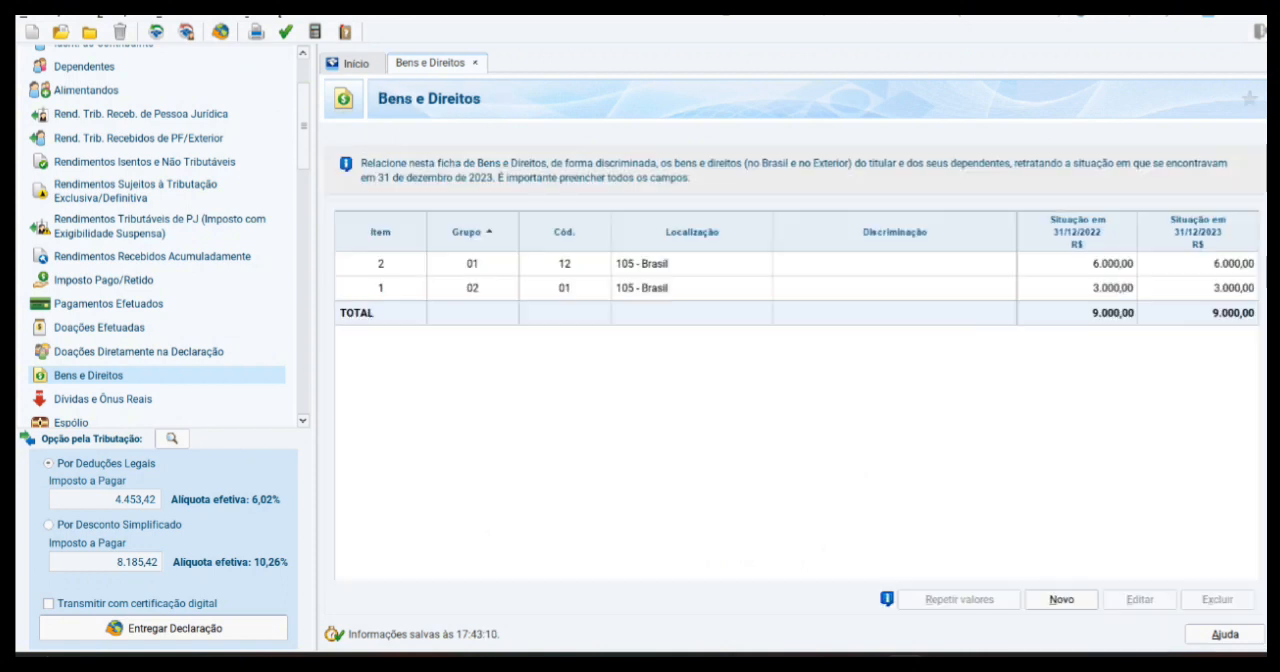
Step: Check the declaration for pending issues and open the field behind the missing CEP error
{"action": "scroll", "coordinate": [160, 235], "scroll_direction": "down", "scroll_amount": 3}
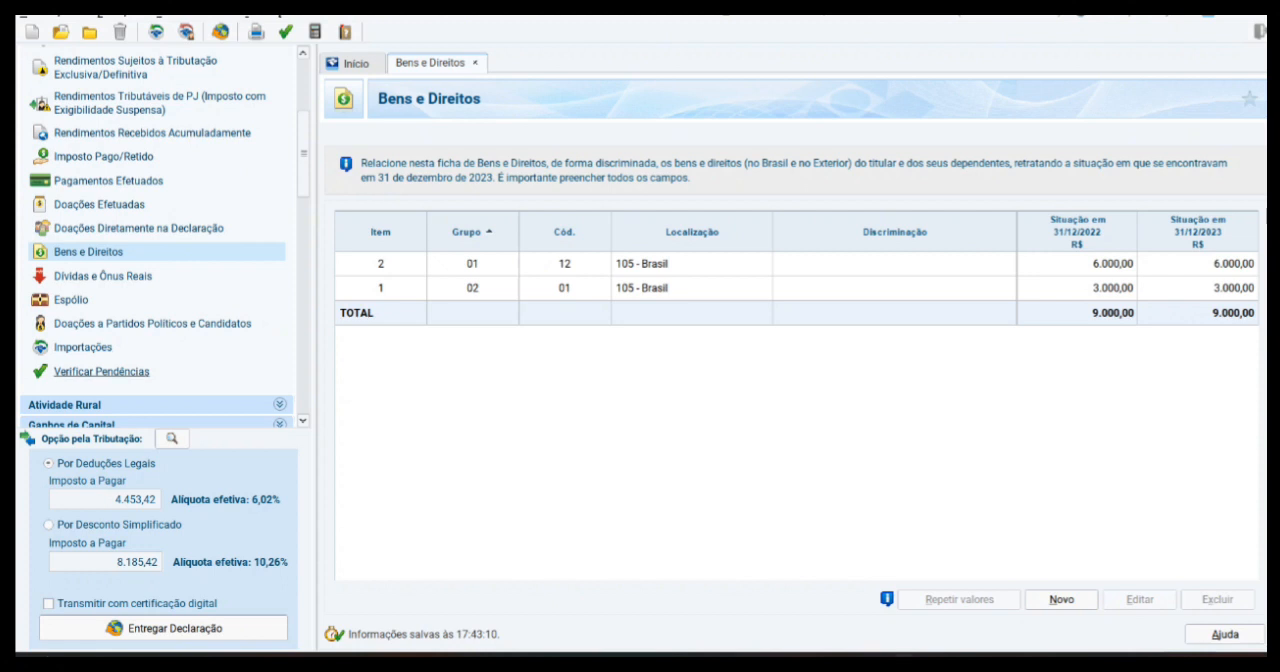
{"action": "left_click", "coordinate": [101, 371]}
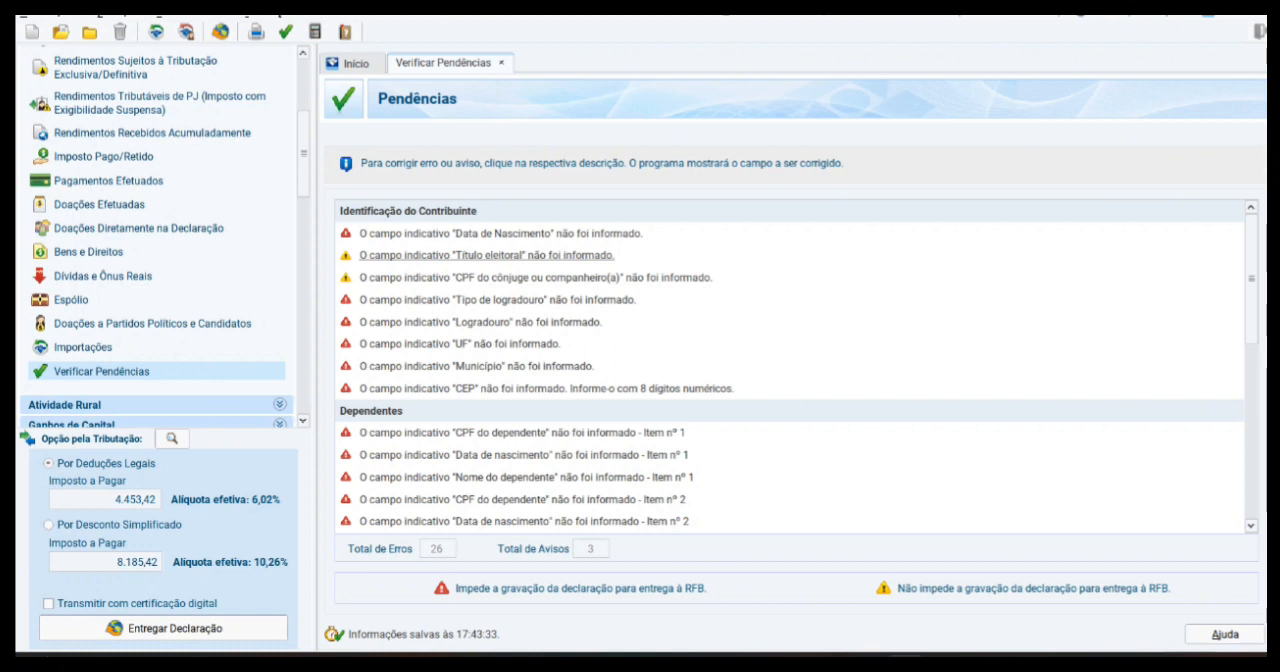
{"action": "left_click", "coordinate": [500, 388]}
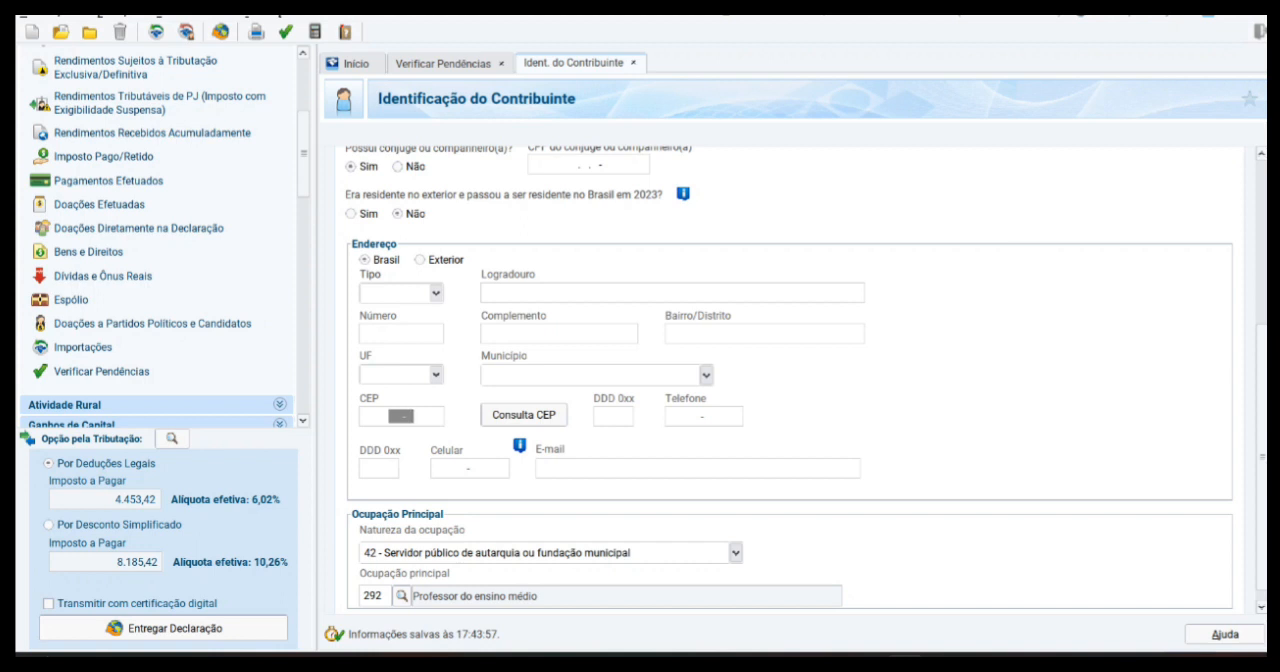
Step: Preview the printable version of the declaration, look through its pages and close the preview
{"action": "scroll", "coordinate": [155, 240], "scroll_direction": "down", "scroll_amount": 3}
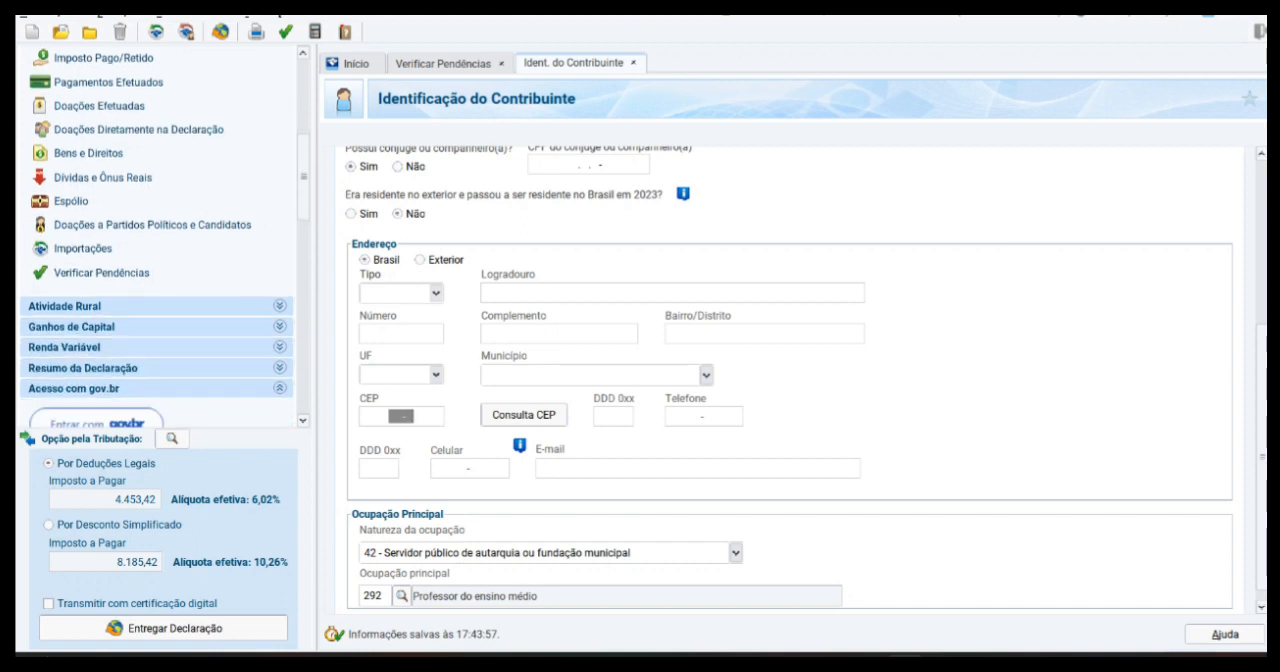
{"action": "scroll", "coordinate": [155, 240], "scroll_direction": "down", "scroll_amount": 10}
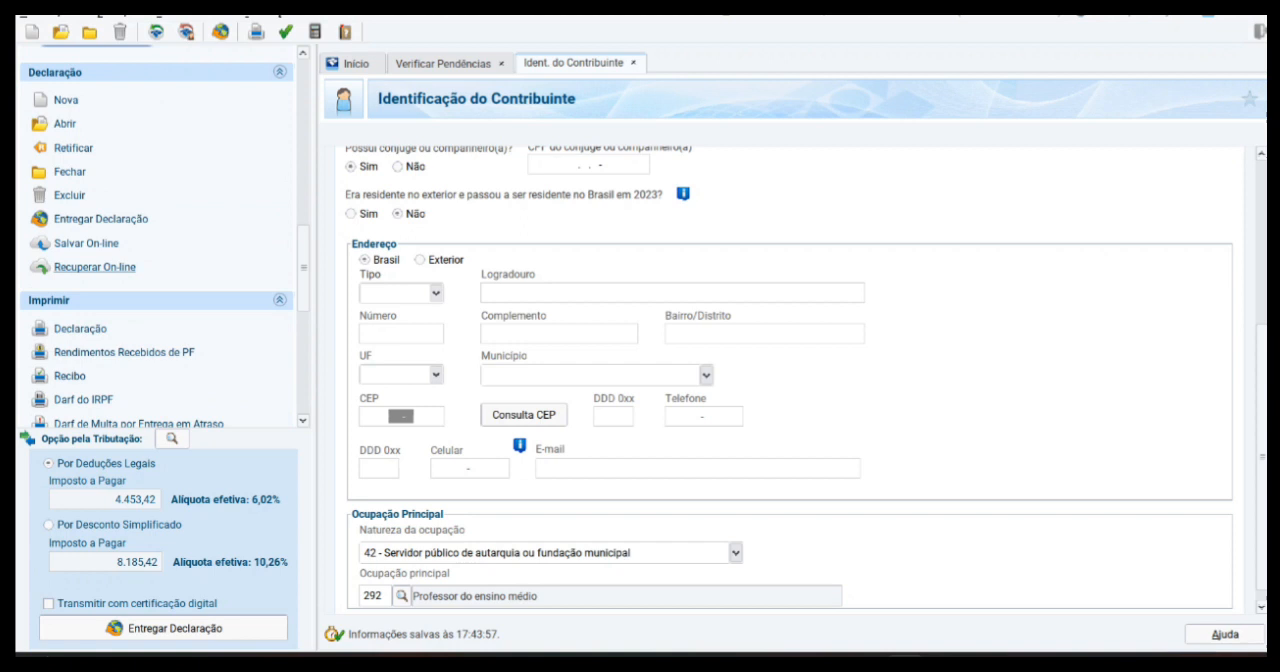
{"action": "scroll", "coordinate": [95, 267], "scroll_direction": "down", "scroll_amount": 2}
{"action": "left_click", "coordinate": [81, 280]}
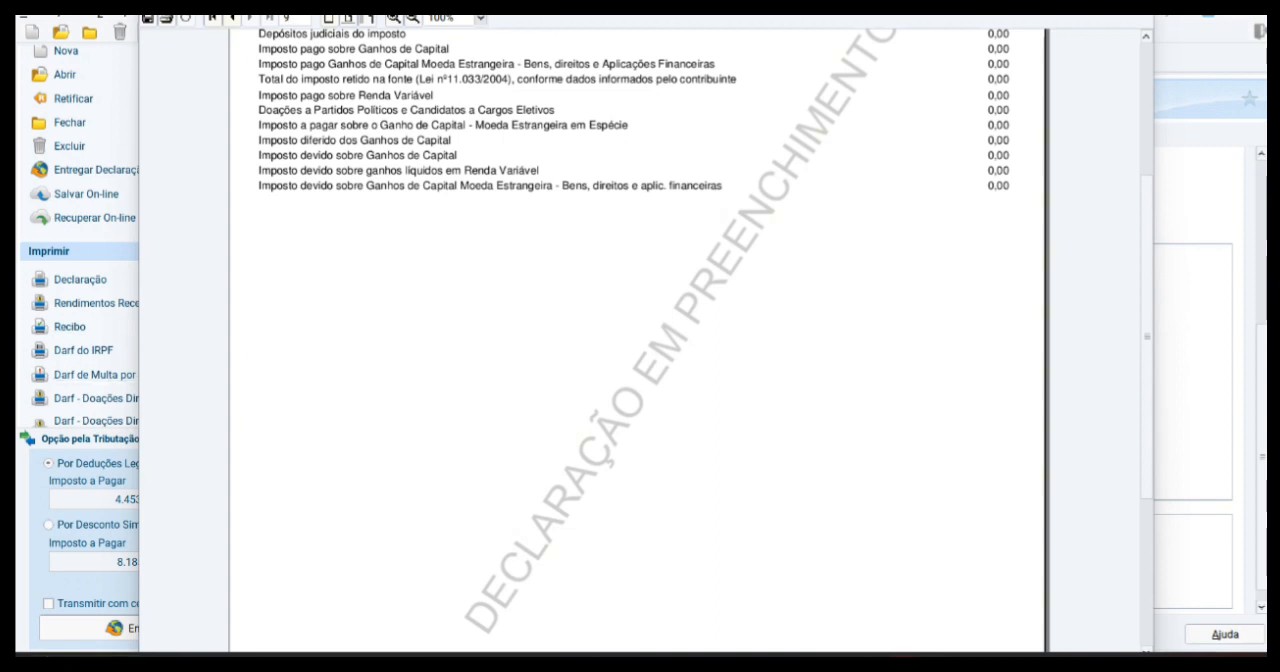
{"action": "key", "text": "Escape"}
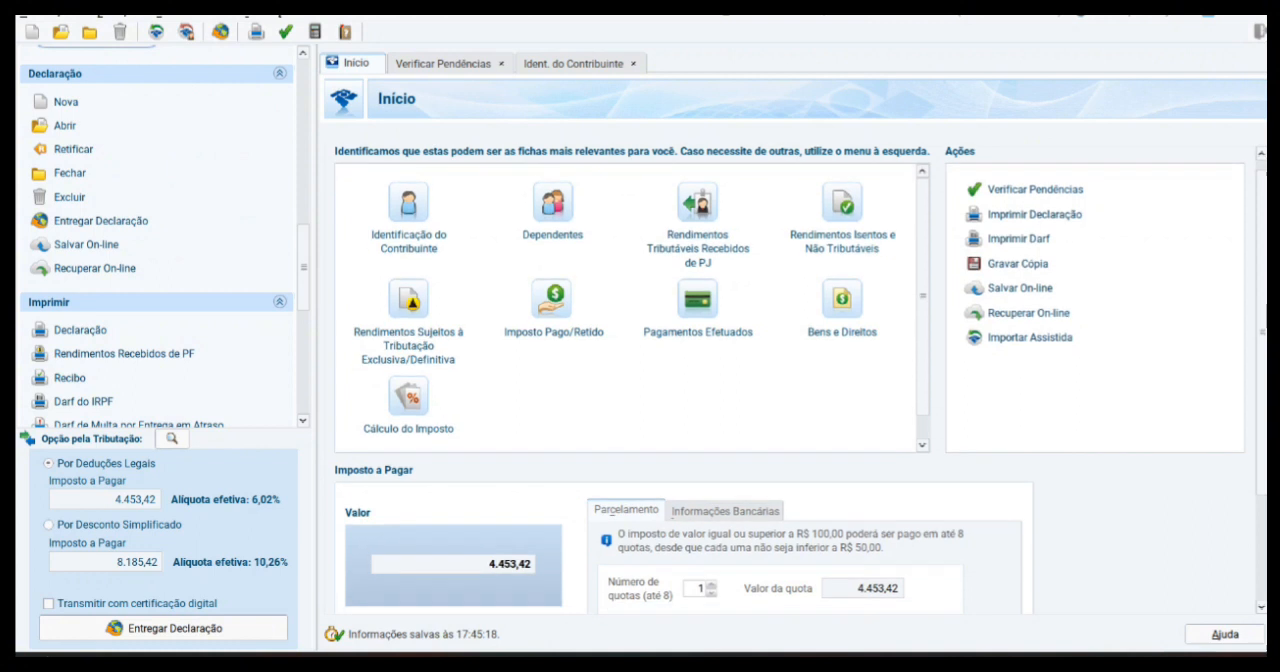
Step: Try Débito automático as Sim in the Imposto a Pagar instalment options on the Início page, and settle on Não
{"action": "scroll", "coordinate": [801, 380], "scroll_direction": "down", "scroll_amount": 2}
{"action": "scroll", "coordinate": [801, 380], "scroll_direction": "down", "scroll_amount": 3}
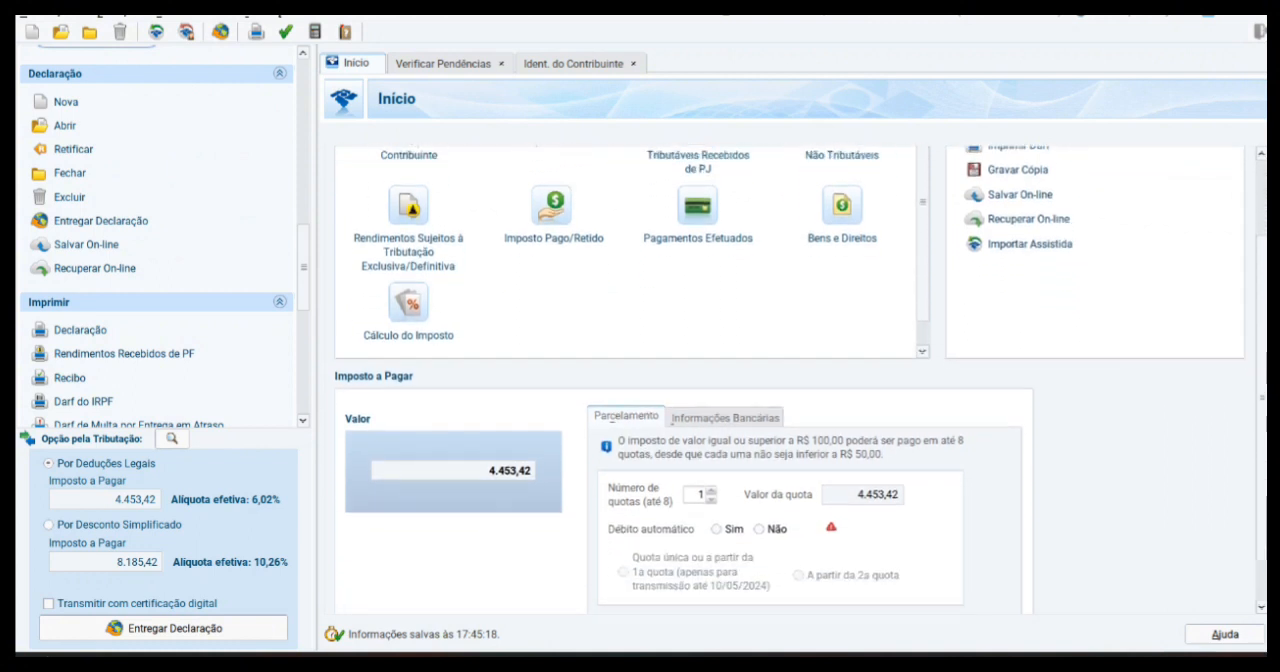
{"action": "scroll", "coordinate": [801, 380], "scroll_direction": "down", "scroll_amount": 1}
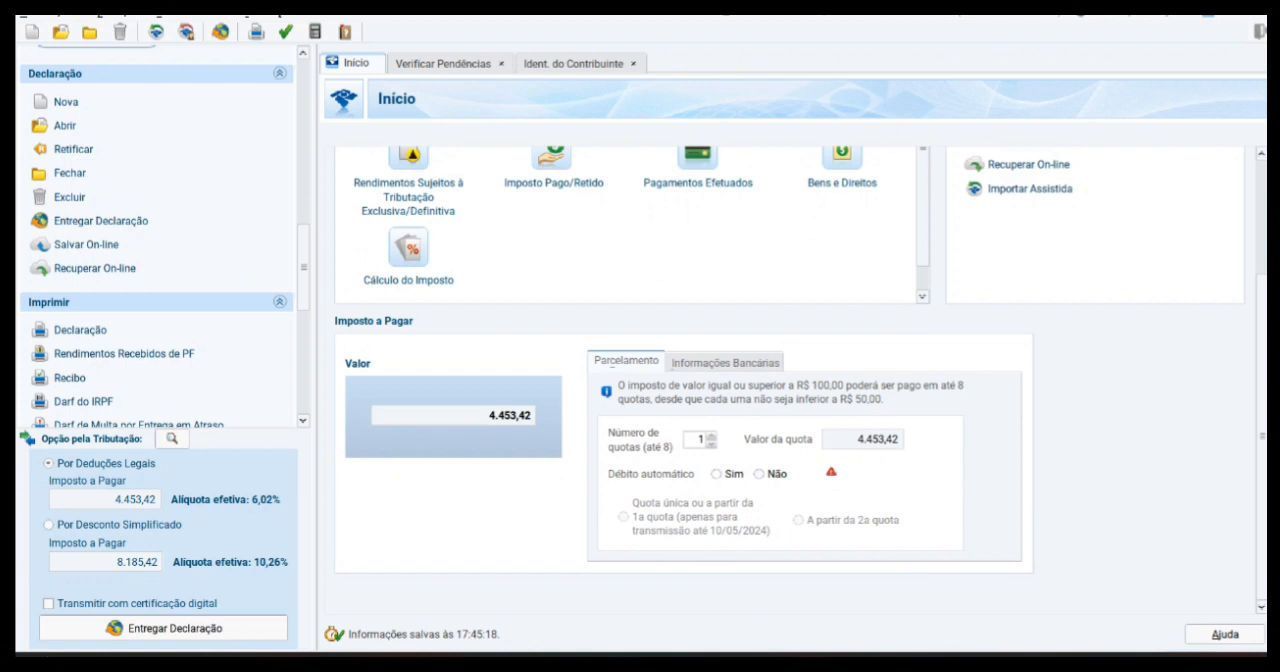
{"action": "left_click", "coordinate": [716, 474]}
{"action": "left_click", "coordinate": [640, 498]}
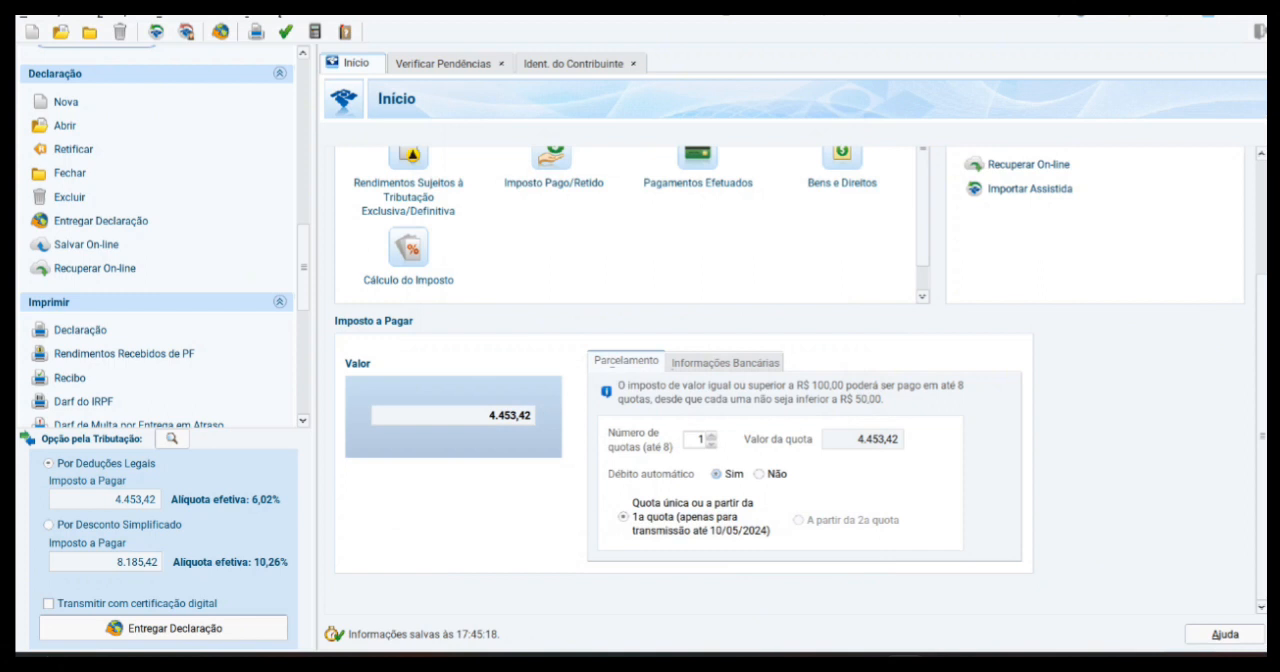
{"action": "left_click", "coordinate": [759, 474]}
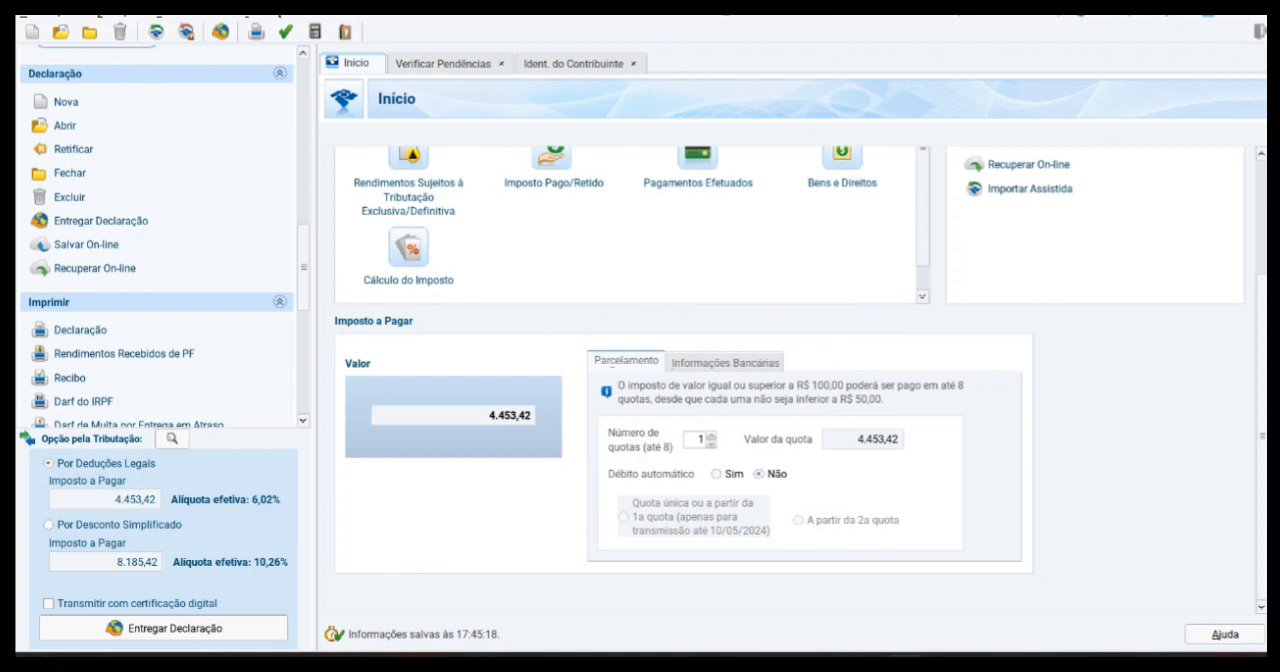
Step: Set the Número de quotas for the tax payment to 8
{"action": "left_click", "coordinate": [711, 435]}
{"action": "left_click", "coordinate": [711, 435]}
{"action": "left_click", "coordinate": [646, 440]}
{"action": "left_click", "coordinate": [711, 435]}
{"action": "left_click", "coordinate": [711, 435]}
{"action": "left_click", "coordinate": [711, 435]}
{"action": "left_click", "coordinate": [711, 435]}
{"action": "left_click", "coordinate": [711, 435]}
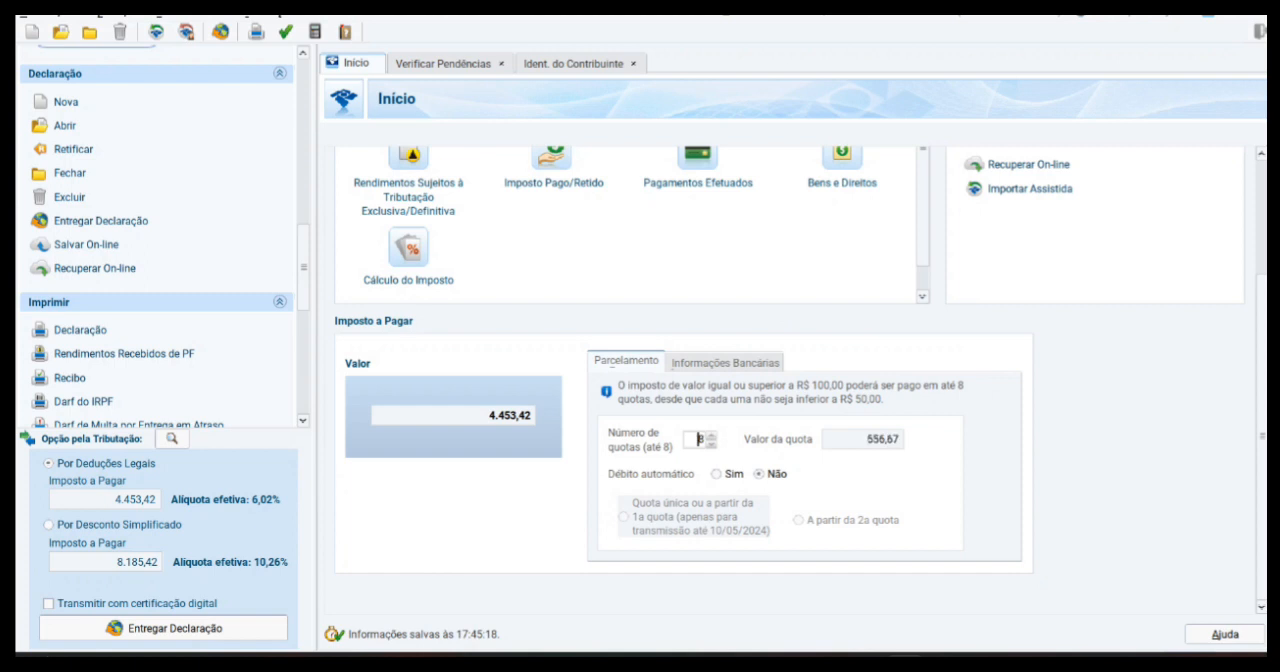